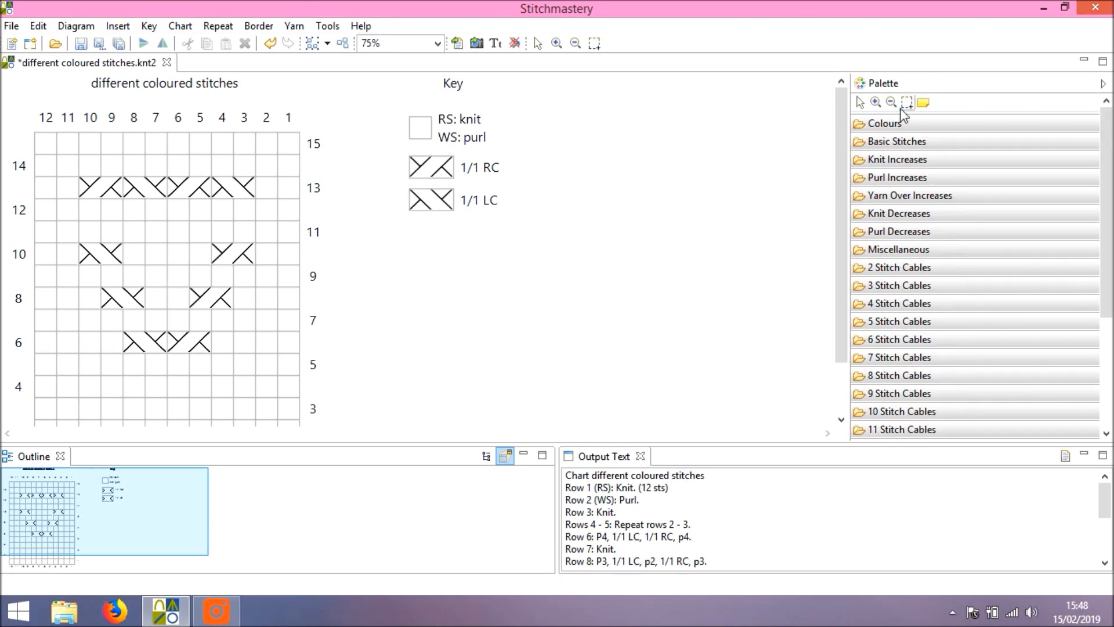
- Colour the 1/1 RC cable over stitches 3 and 4 of row 10 light green
click(885, 123)
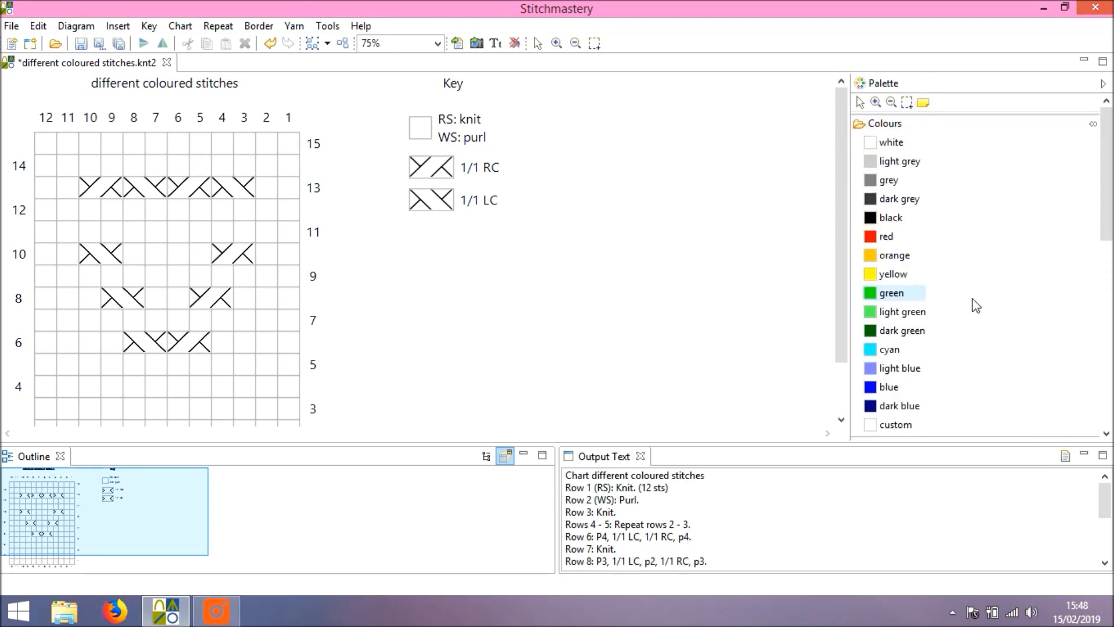
click(903, 311)
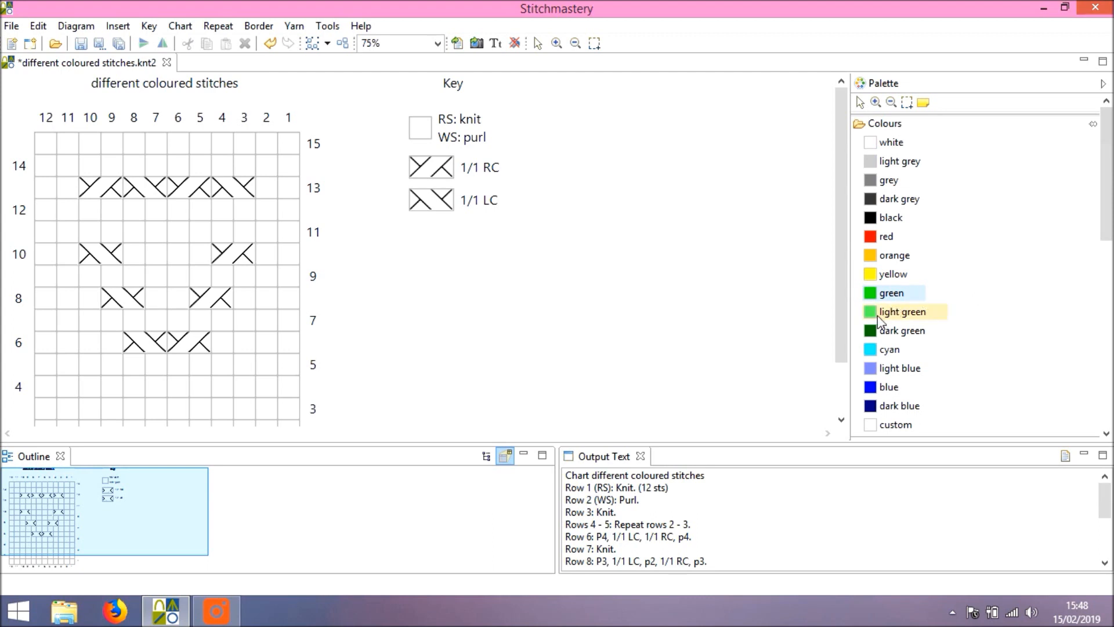
click(231, 255)
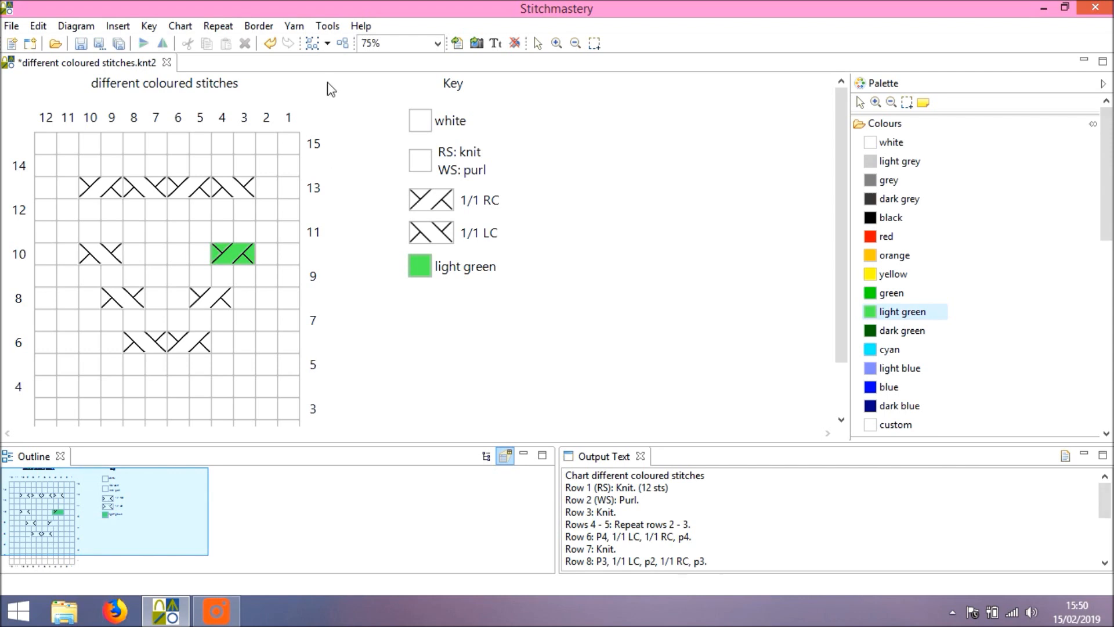
- Open the version 3 user stitch library for editing from the stitch library preferences
click(327, 26)
click(354, 47)
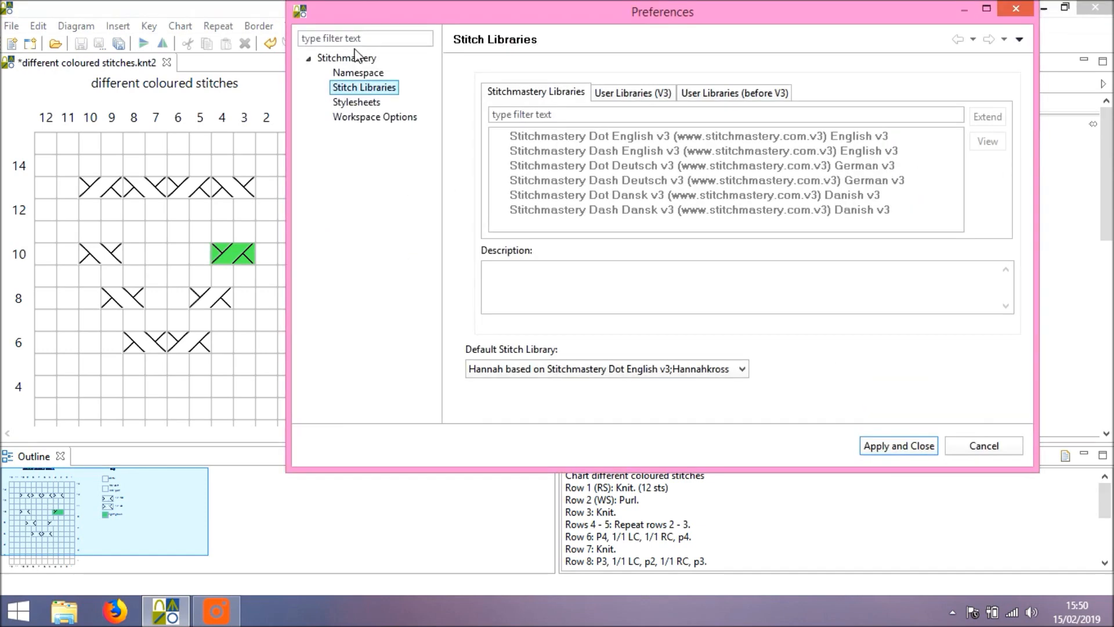
click(308, 58)
click(308, 58)
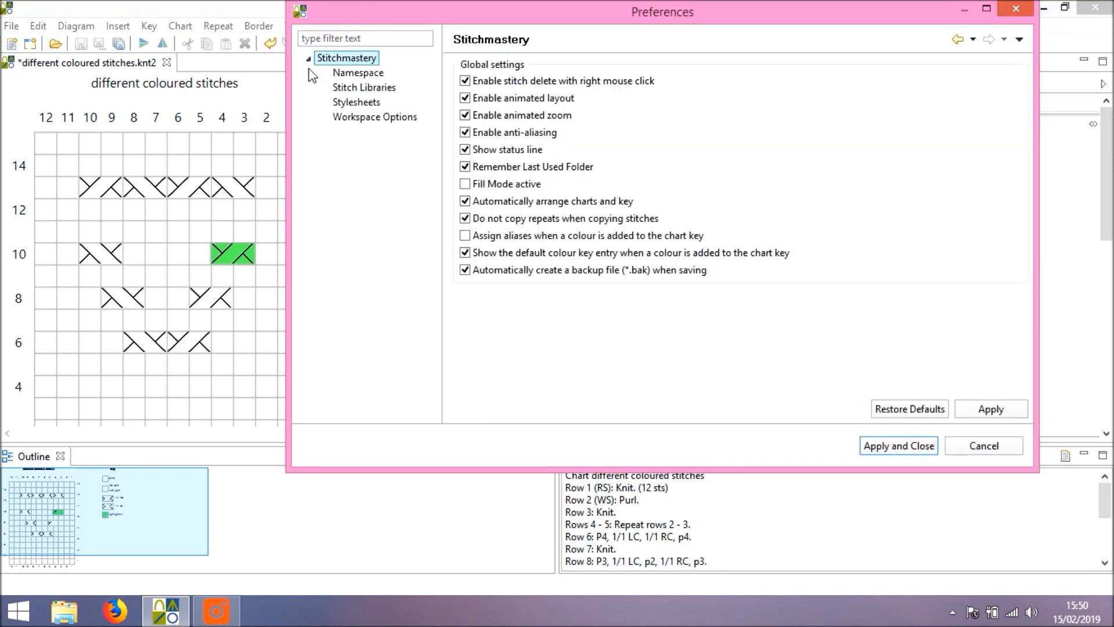
click(355, 88)
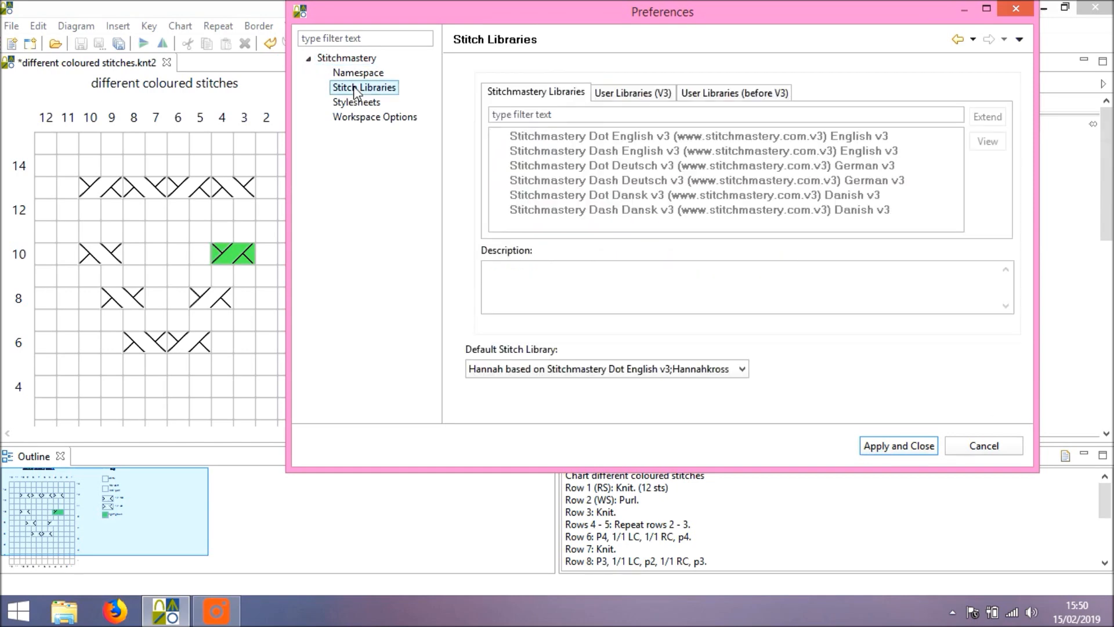
click(661, 95)
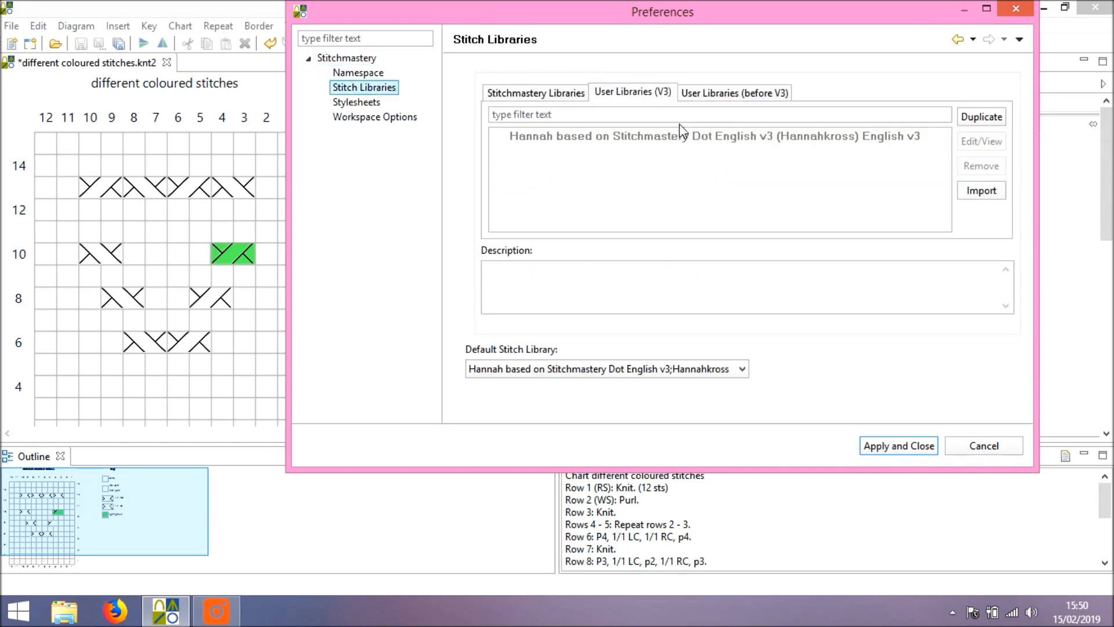
click(706, 142)
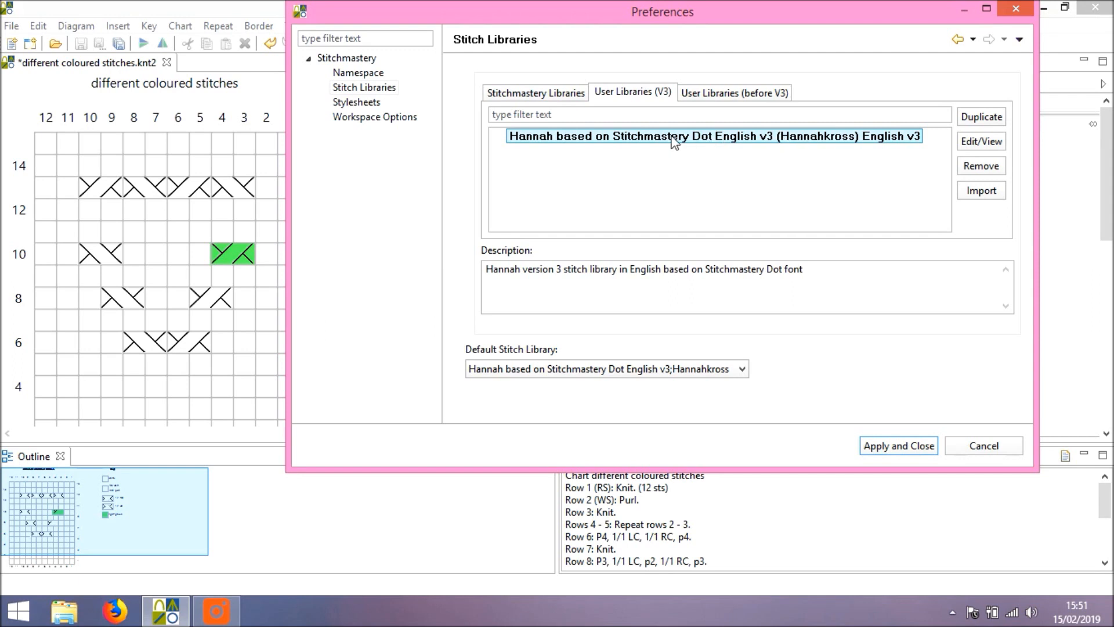
click(971, 143)
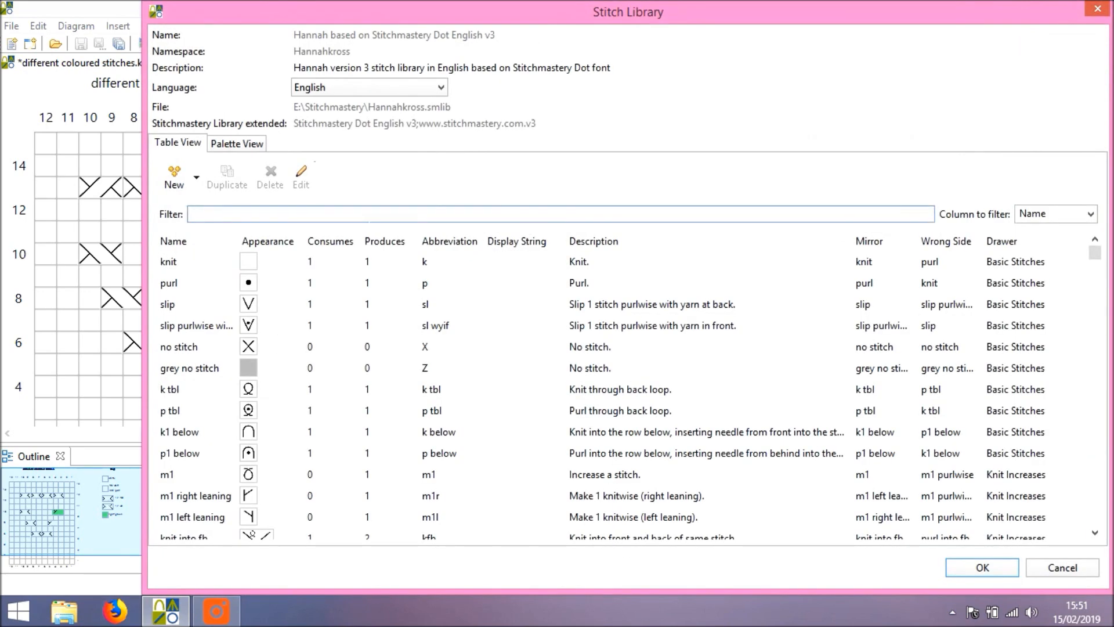
- Filter the library's stitches by 1/1, duplicate the 1/1 RC stitch and name the copy Light green 1/1 RC
text(1/1)
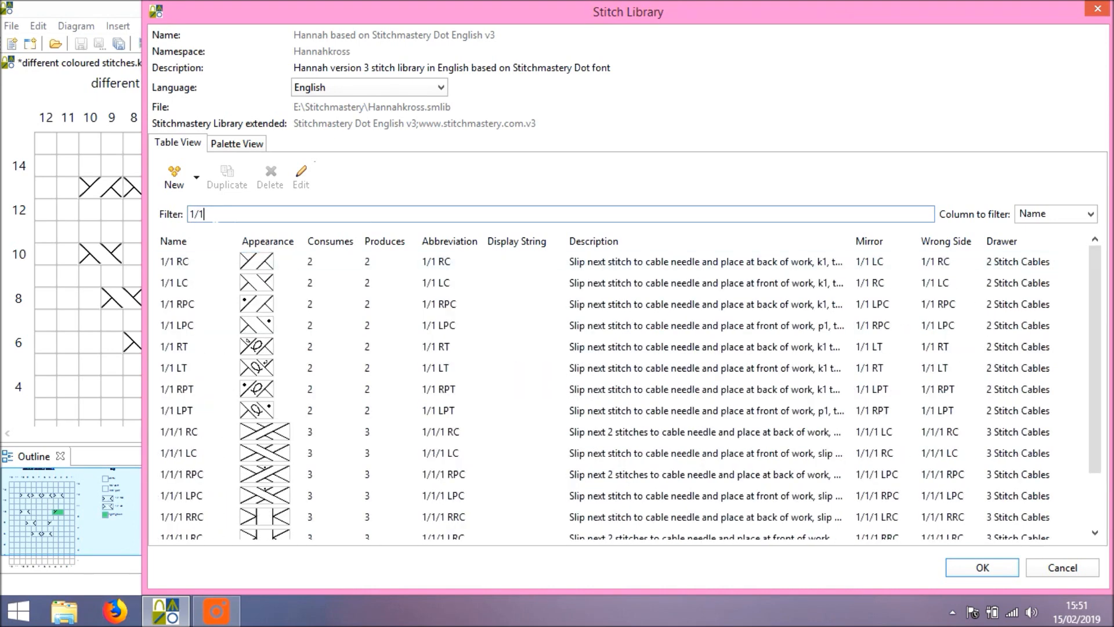
click(254, 266)
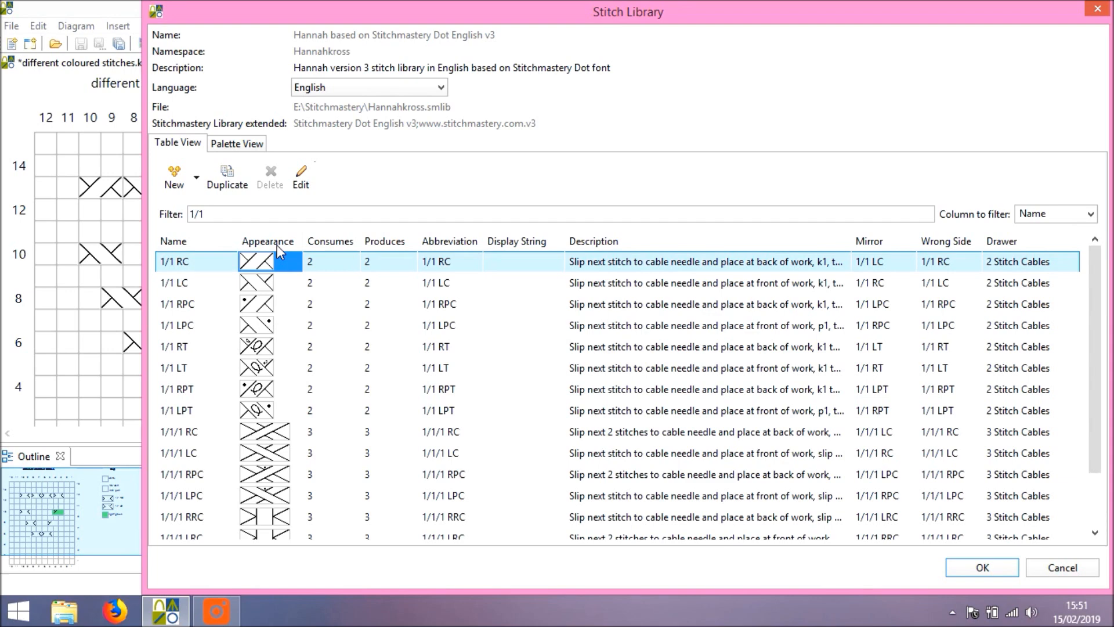
click(240, 187)
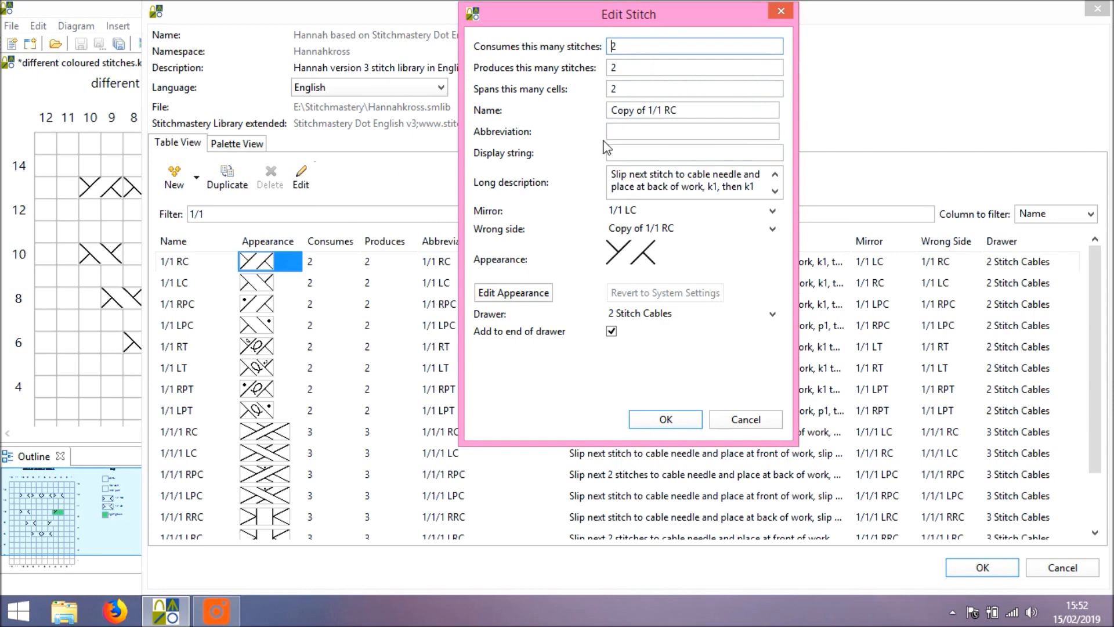
drag(642, 110, 563, 99)
text(Light green)
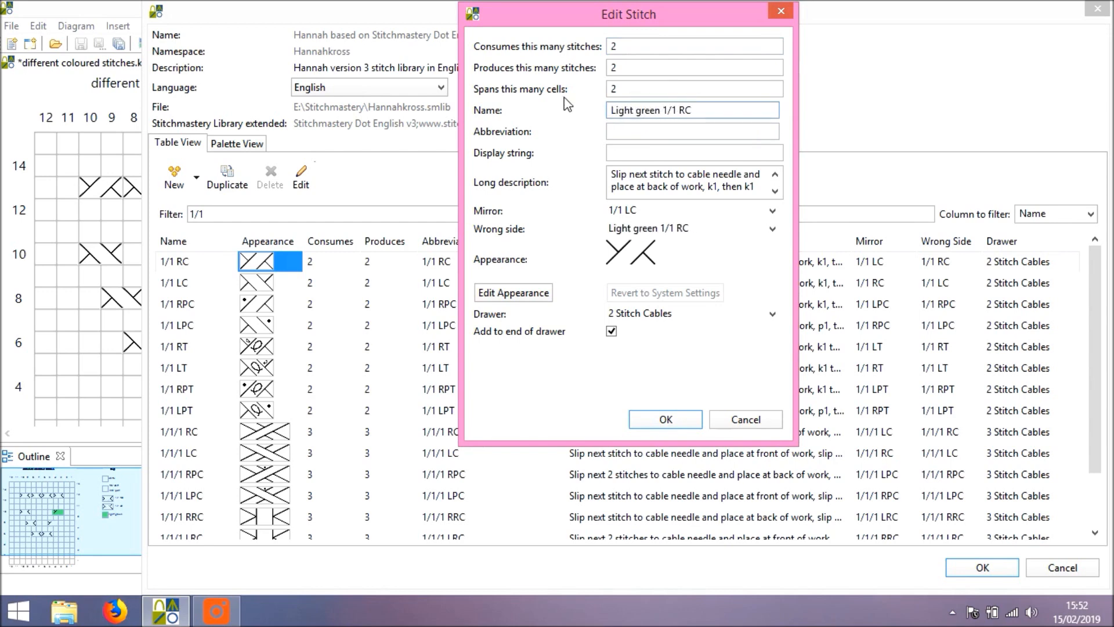
- Give the Light green 1/1 RC stitch its own green background colour instead of taking the colour from the yarn
click(504, 292)
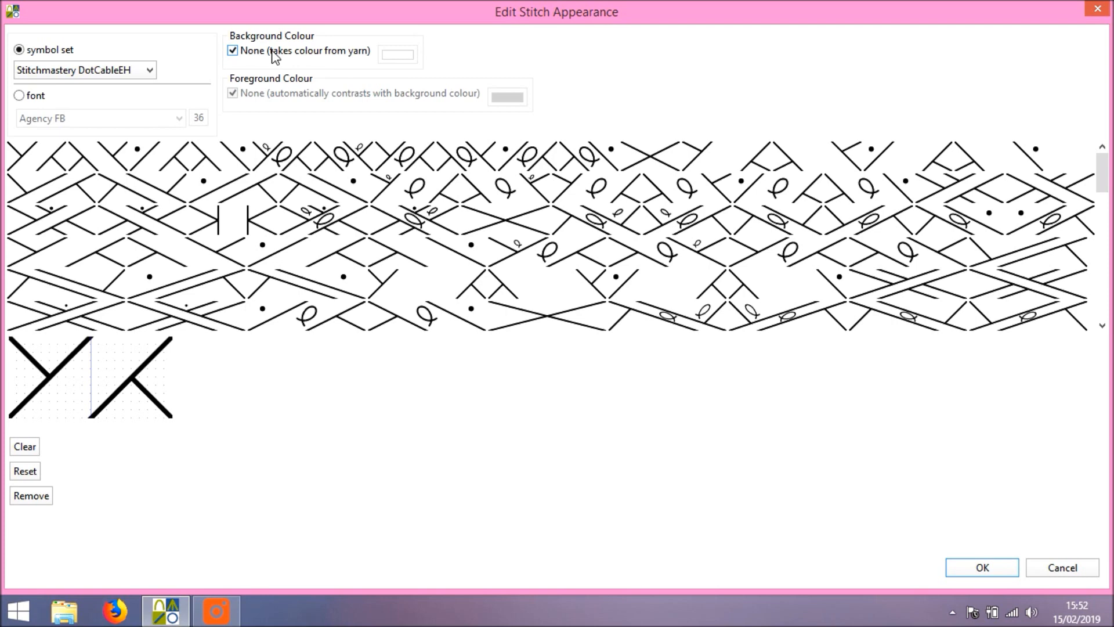
click(235, 52)
click(388, 56)
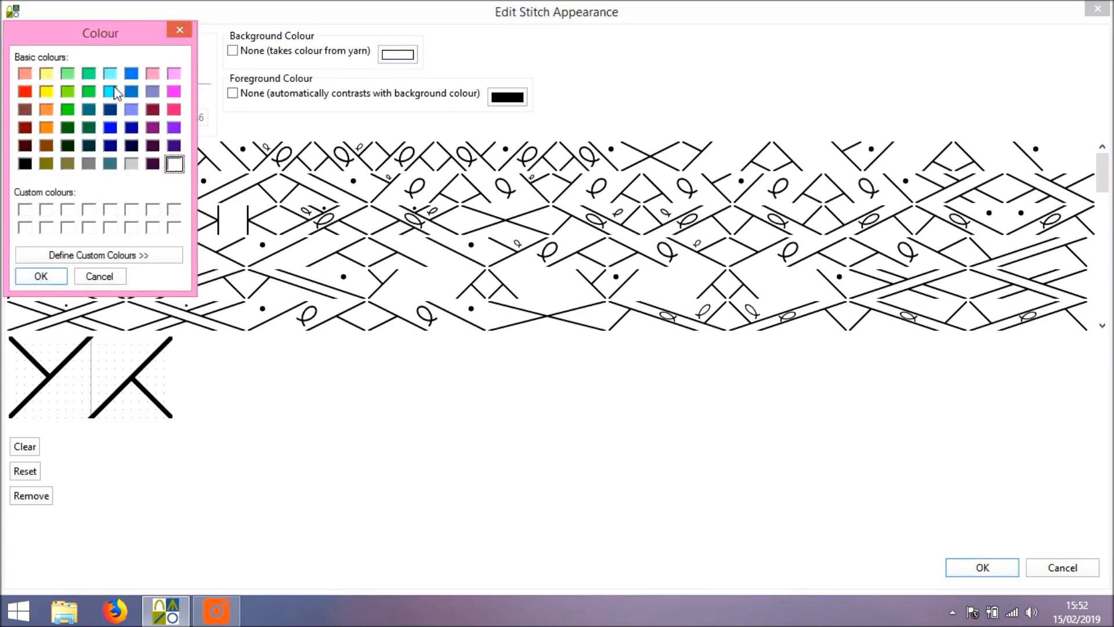
click(67, 110)
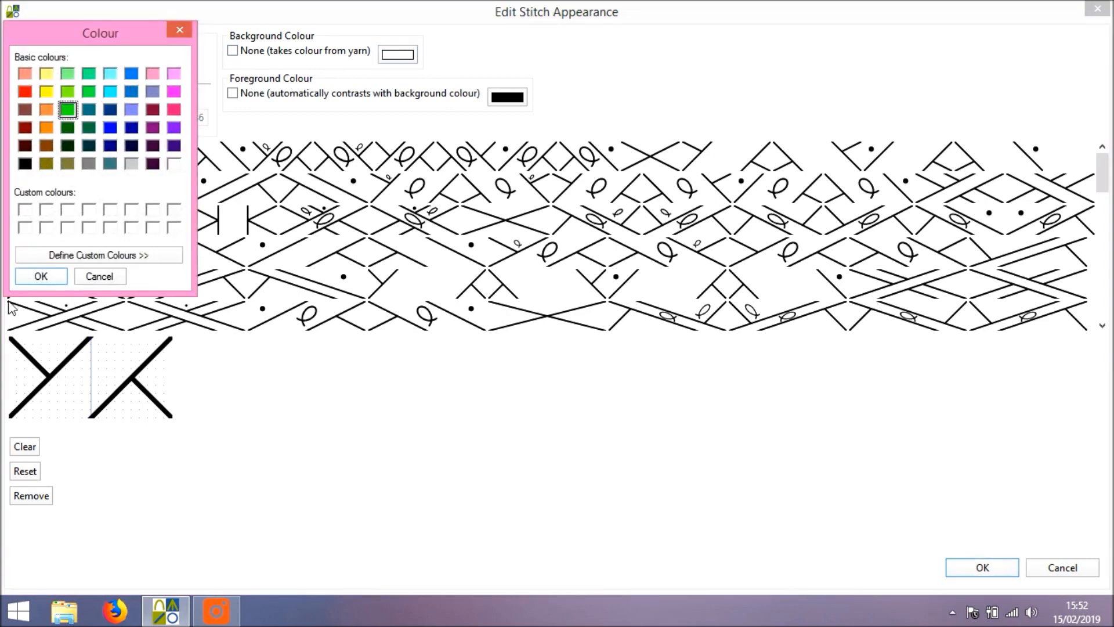
click(38, 277)
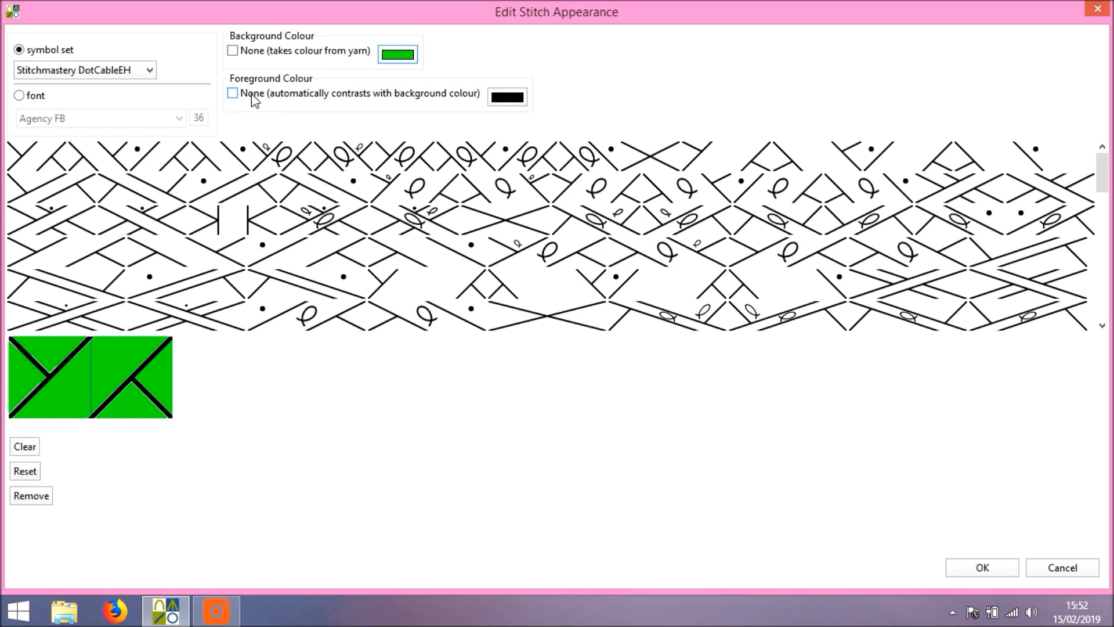
- Set the stitch's foreground colour to dark purple instead of automatic contrast, and save the new stitch
click(232, 96)
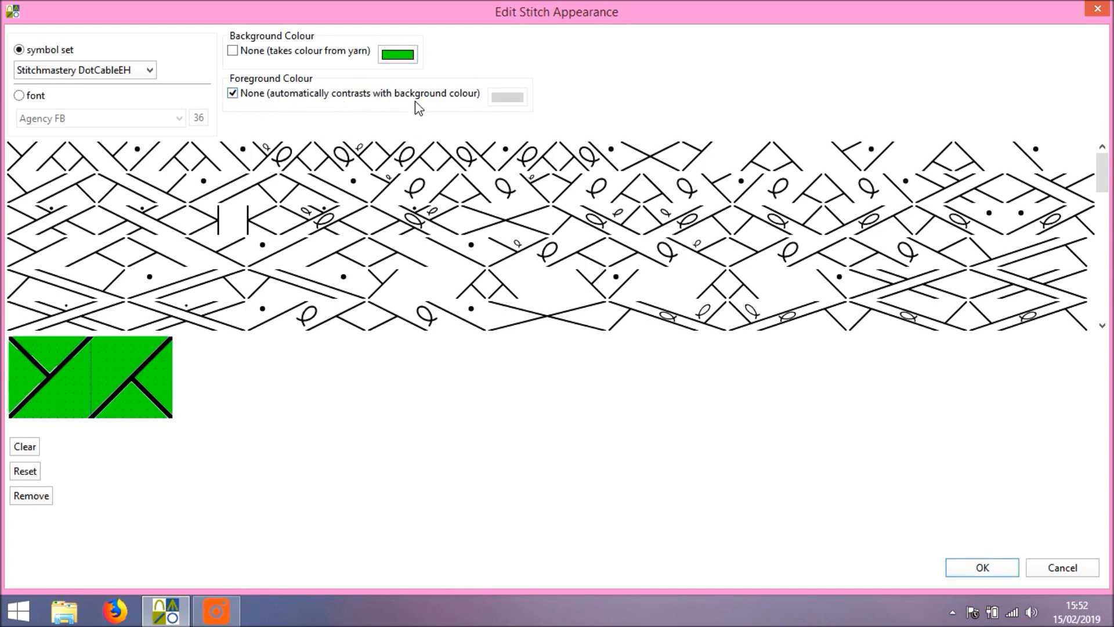
click(232, 94)
click(507, 98)
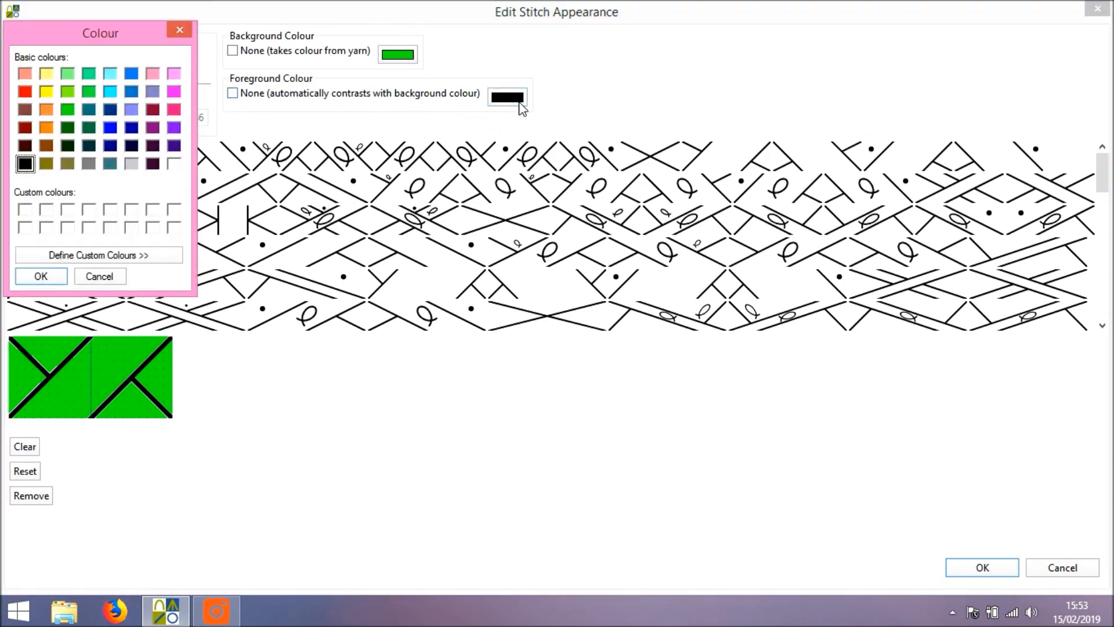
click(174, 146)
click(40, 276)
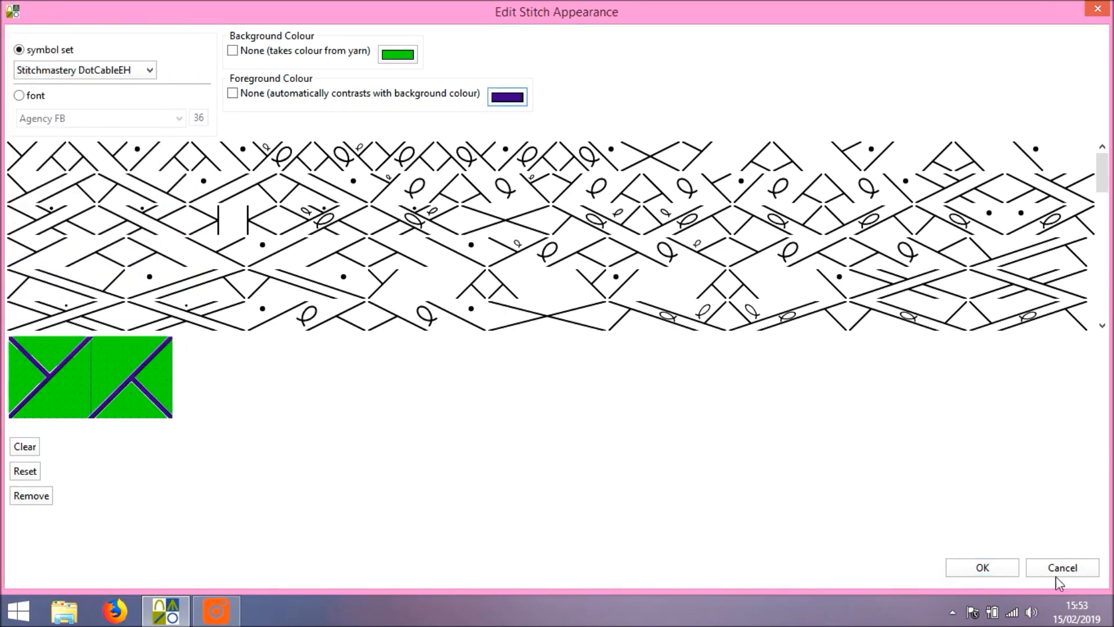
click(1012, 576)
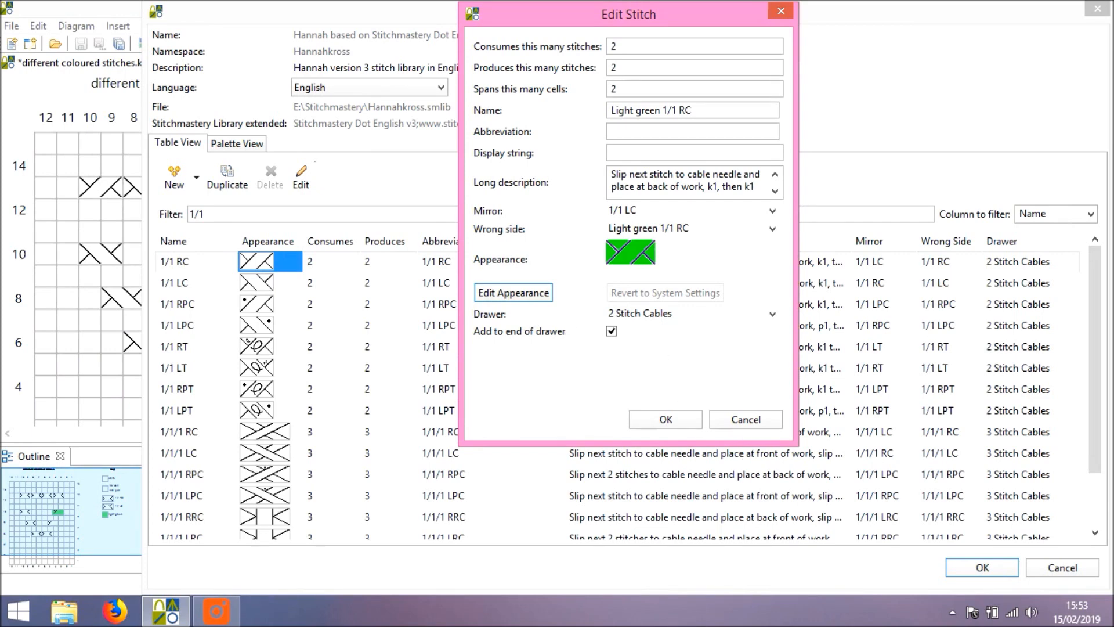
click(663, 420)
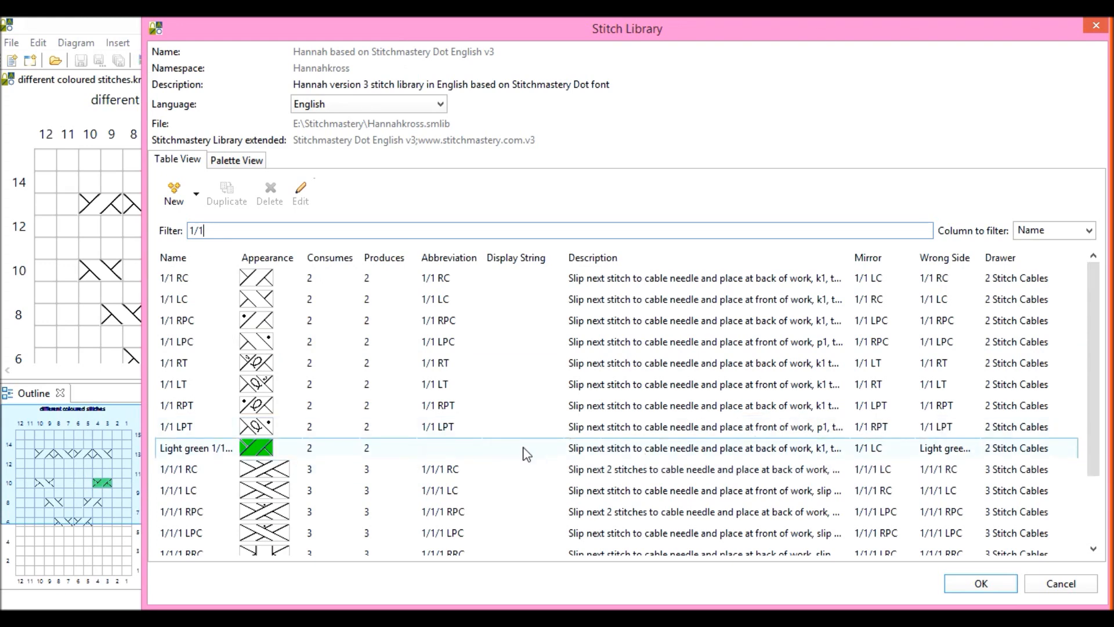
- Set the abbreviation of the Light green 1/1 RC stitch to 1/1 RC light green
click(451, 452)
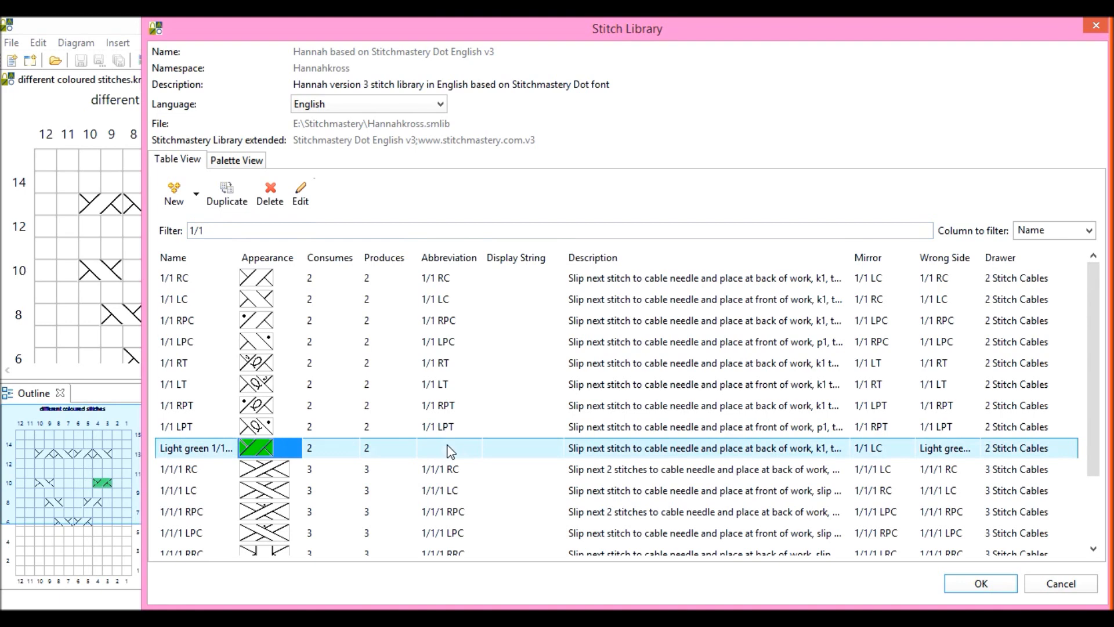
click(303, 195)
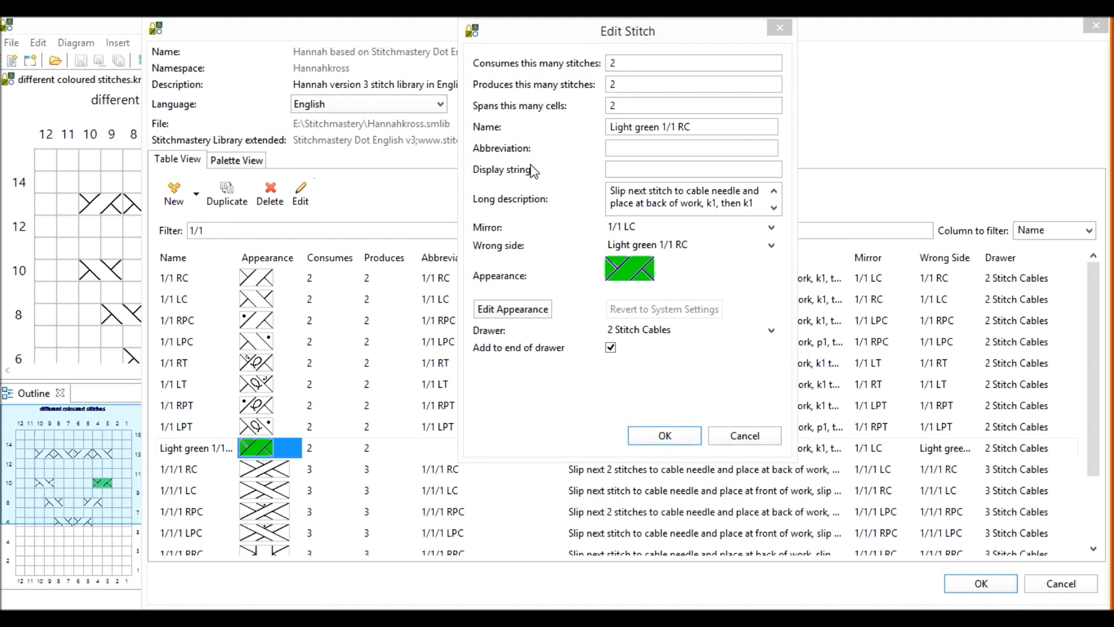
click(637, 148)
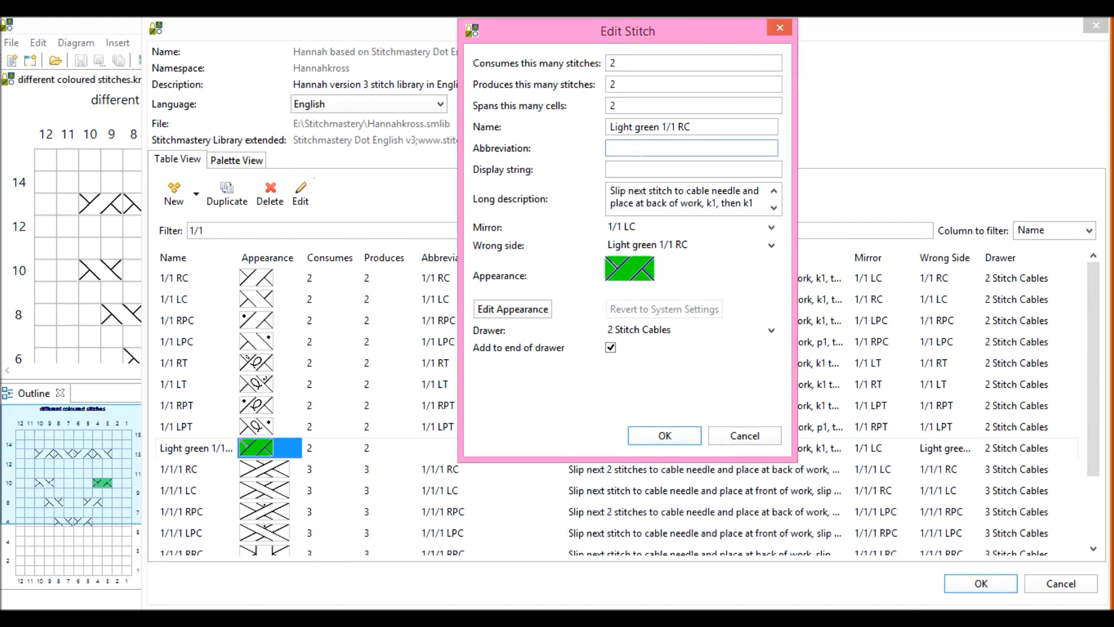
text(1/1 RC with)
key(BackSpace)
key(BackSpace)
key(BackSpace)
key(BackSpace)
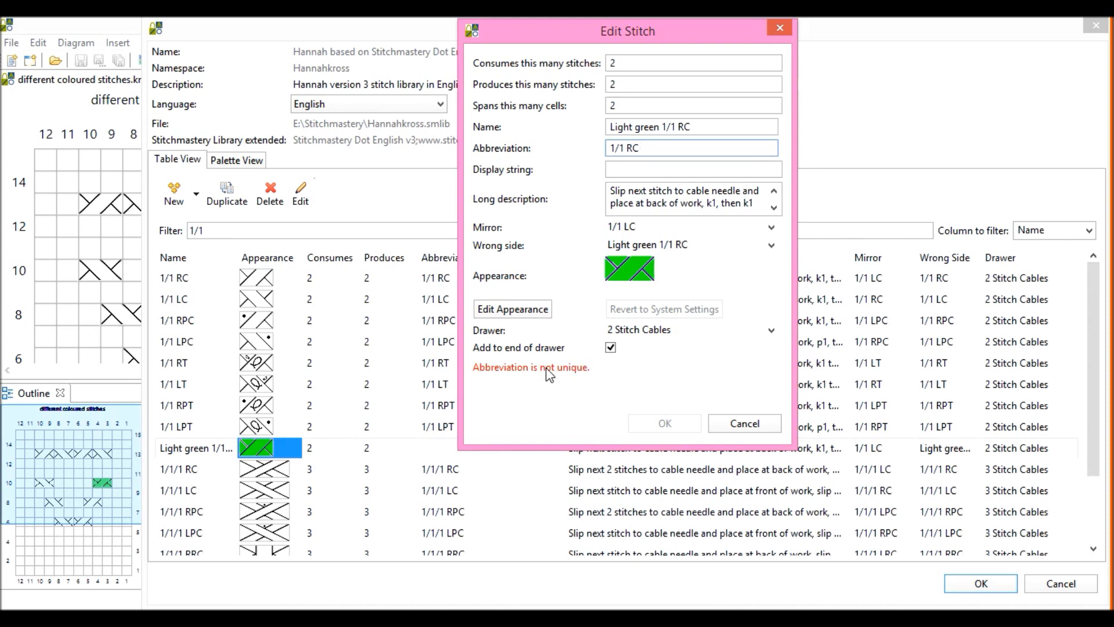
text(lig)
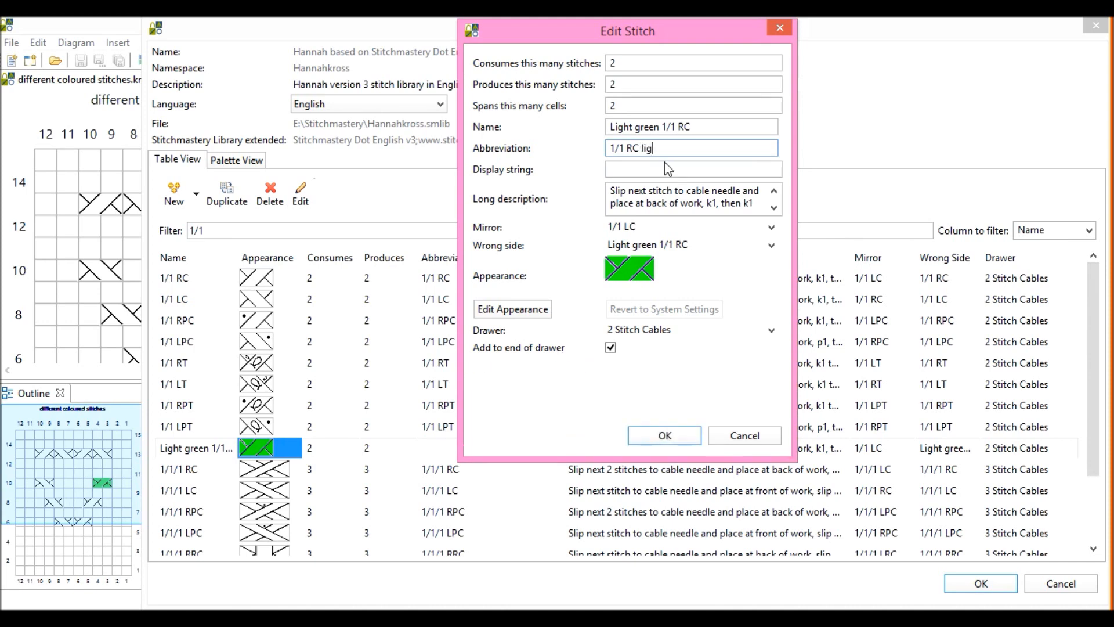
text(ht green)
click(665, 436)
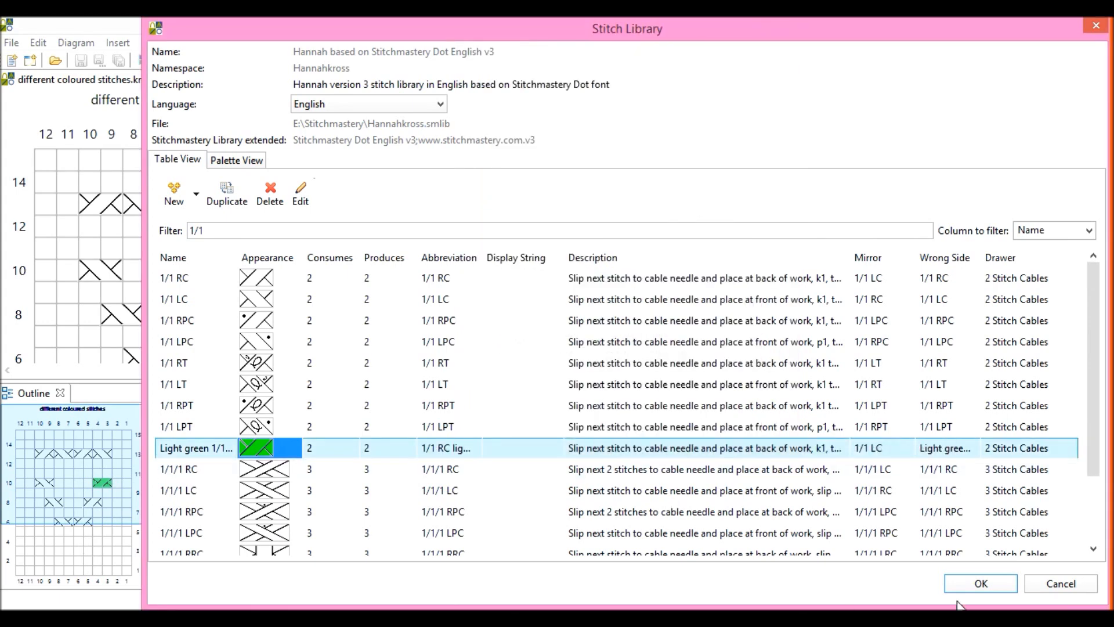
- Save the stitch library, apply the preferences, and locate the light green cable among the palette's 2 Stitch Cables
click(981, 583)
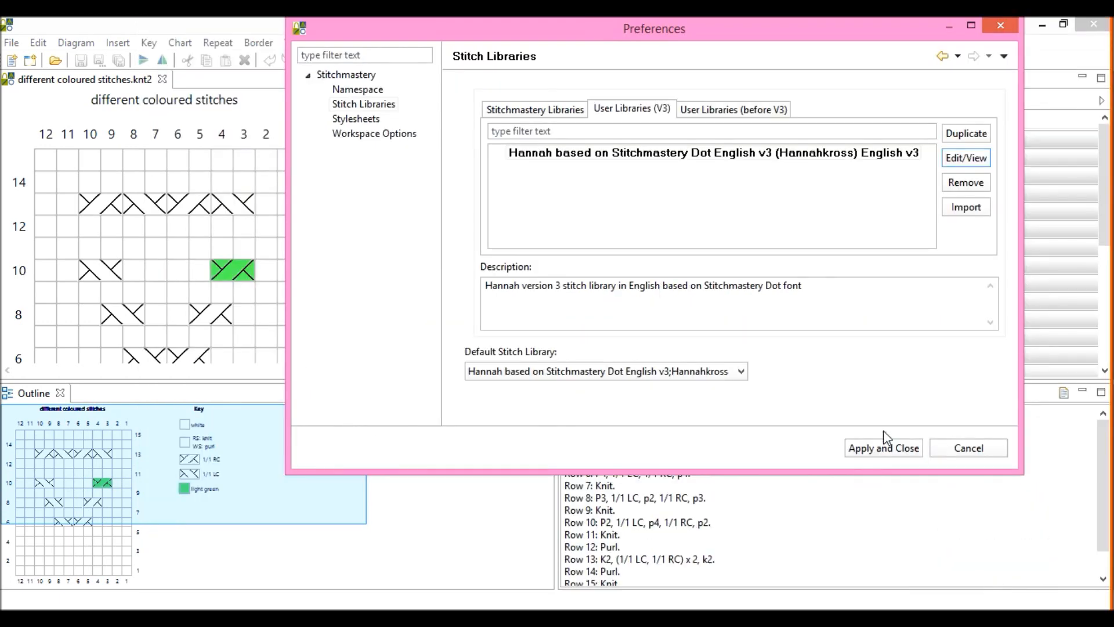
click(884, 448)
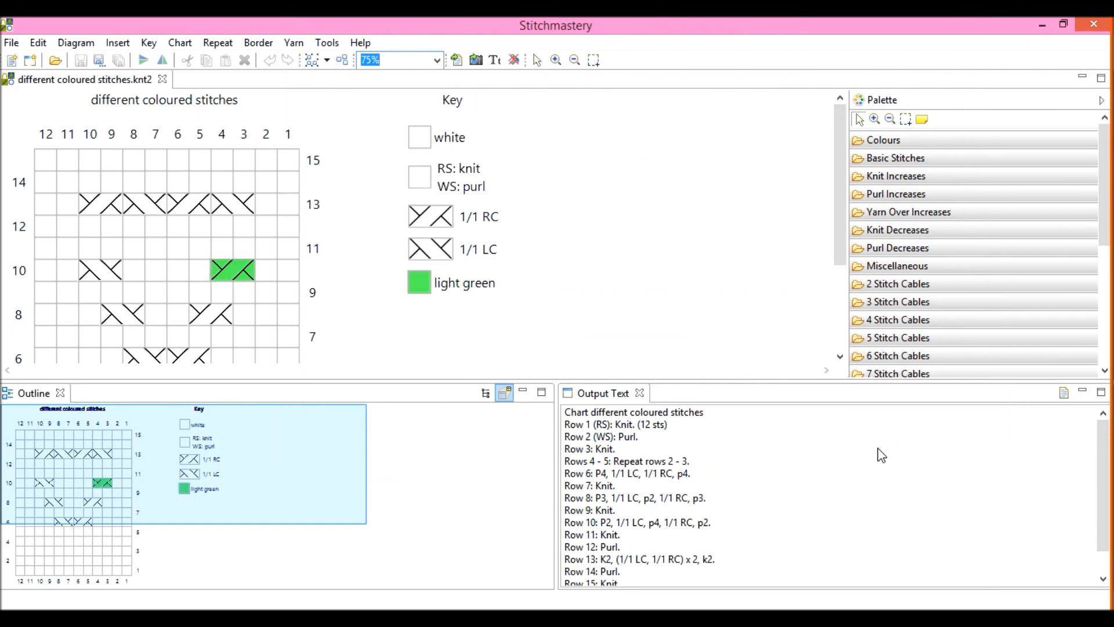
click(915, 285)
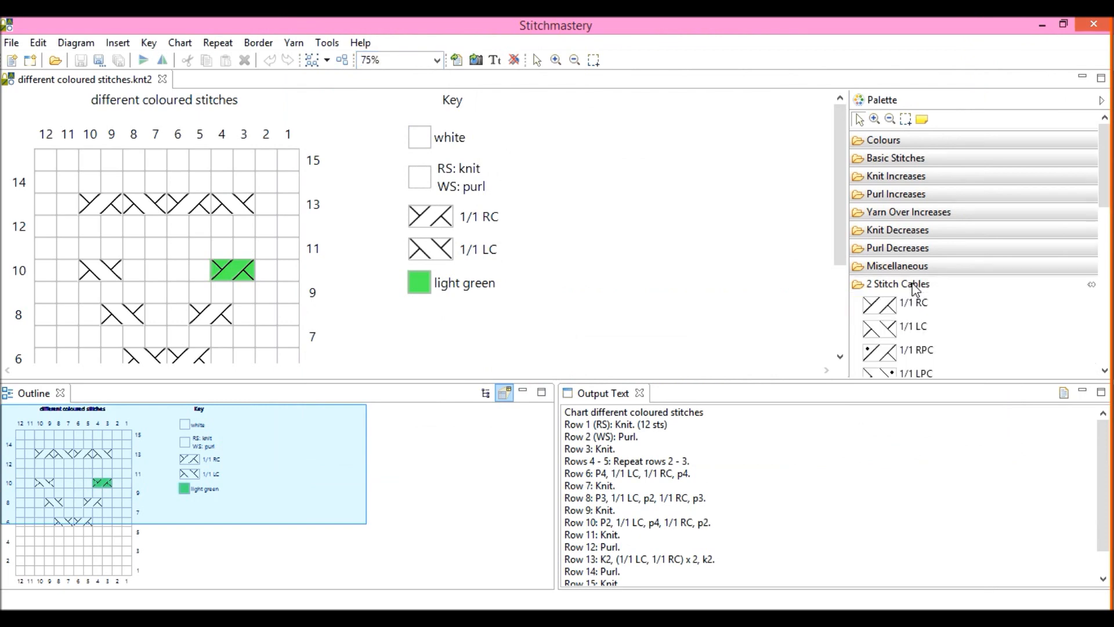
scroll(981, 301, down, 5)
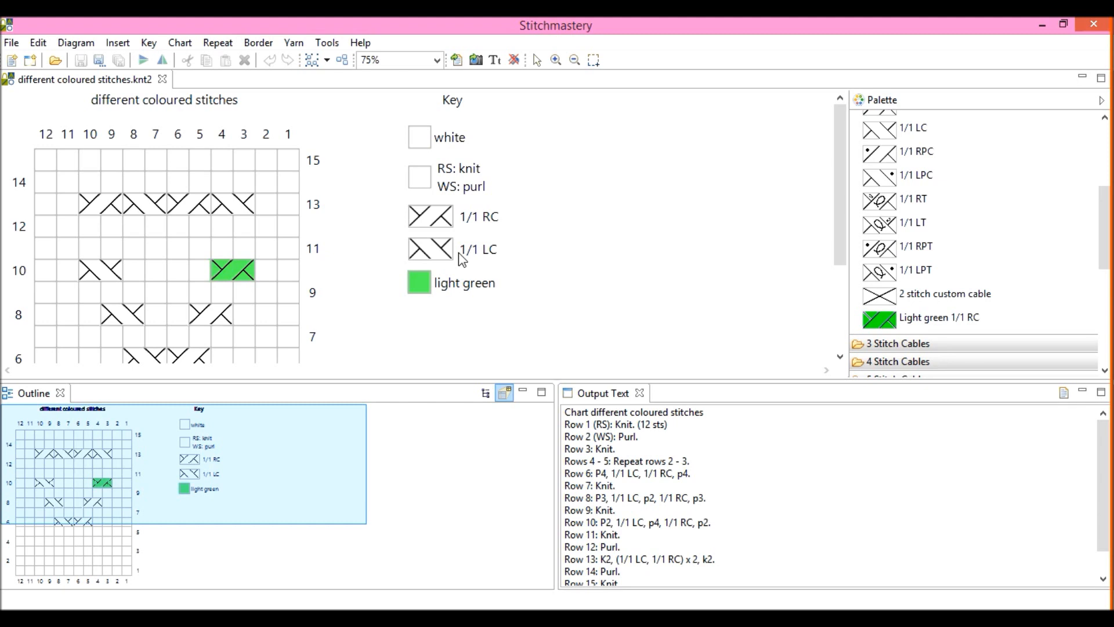
- Check that the diagram uses the custom library based on Stitchmastery Dot English v3, and refresh the text in the key
click(75, 45)
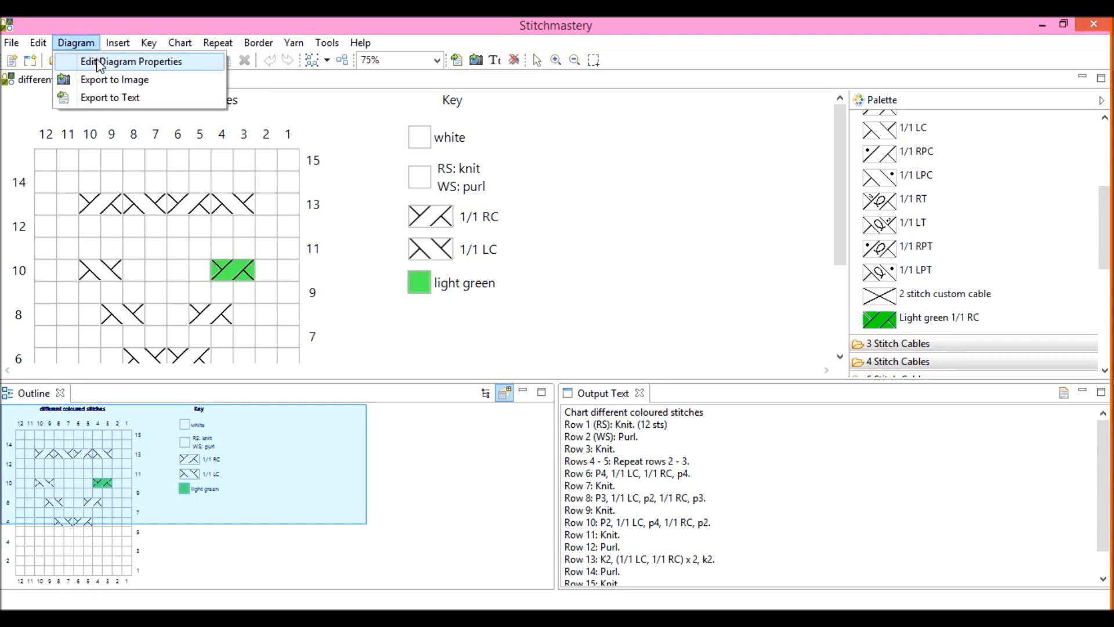
click(99, 63)
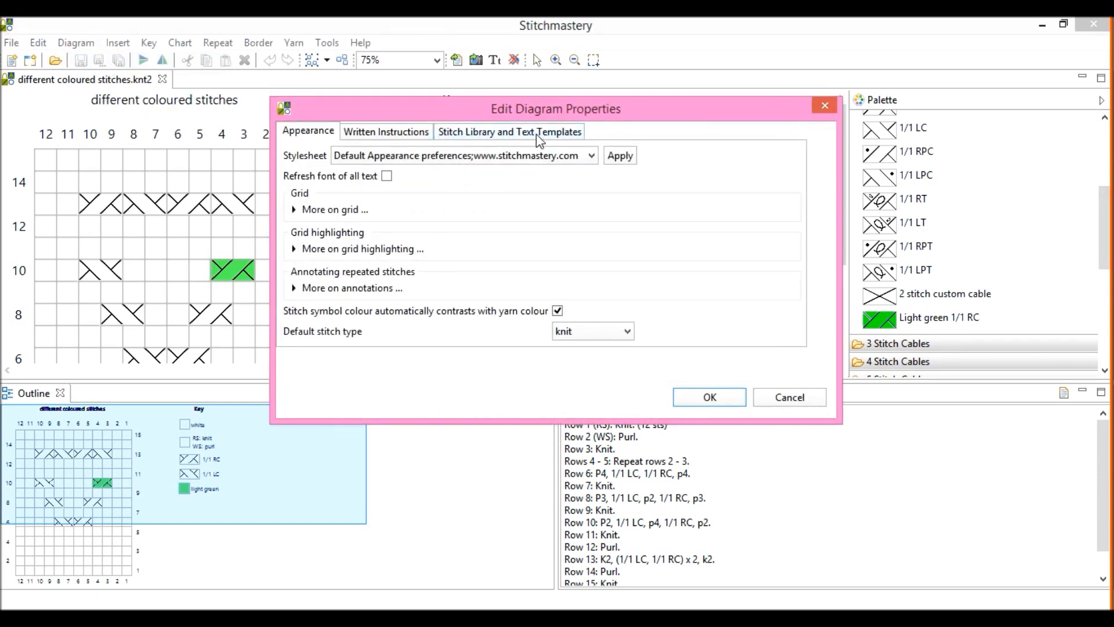
click(537, 138)
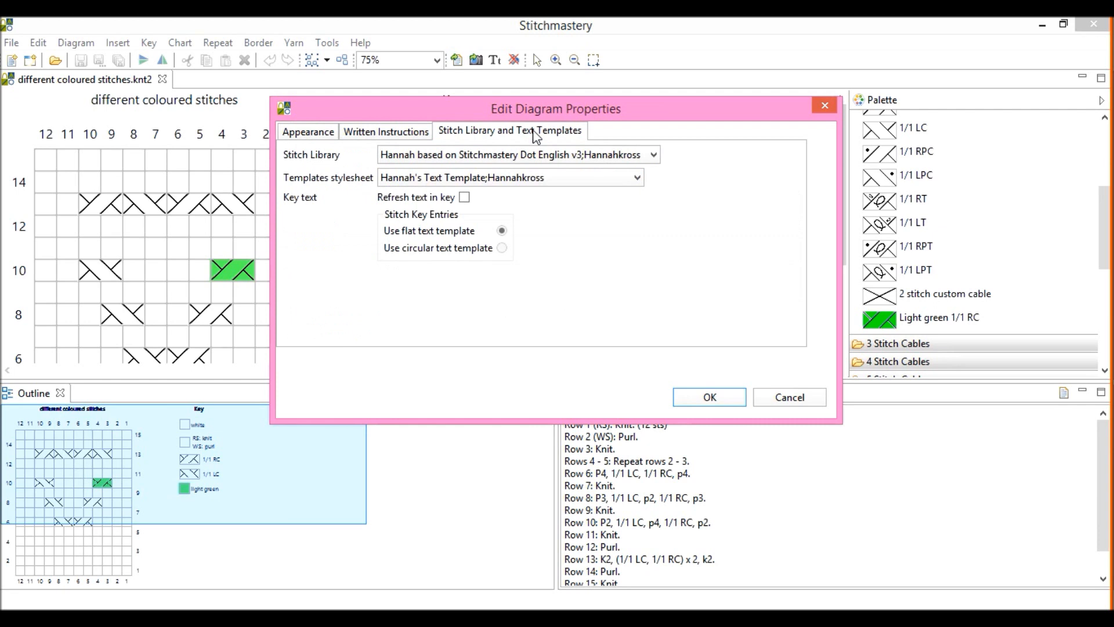
click(545, 155)
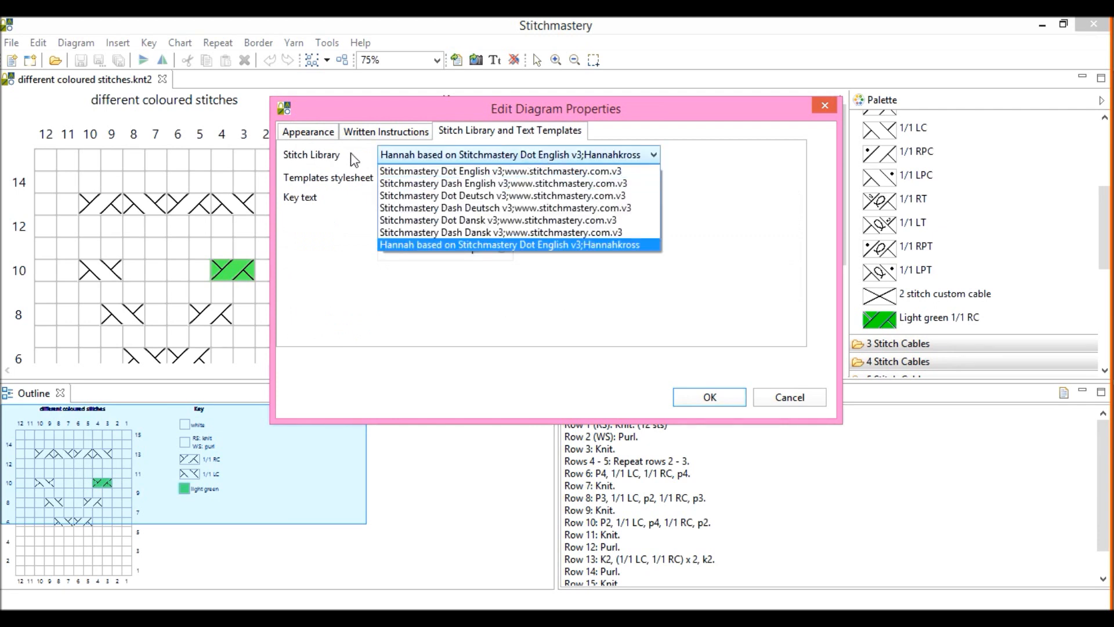
click(784, 172)
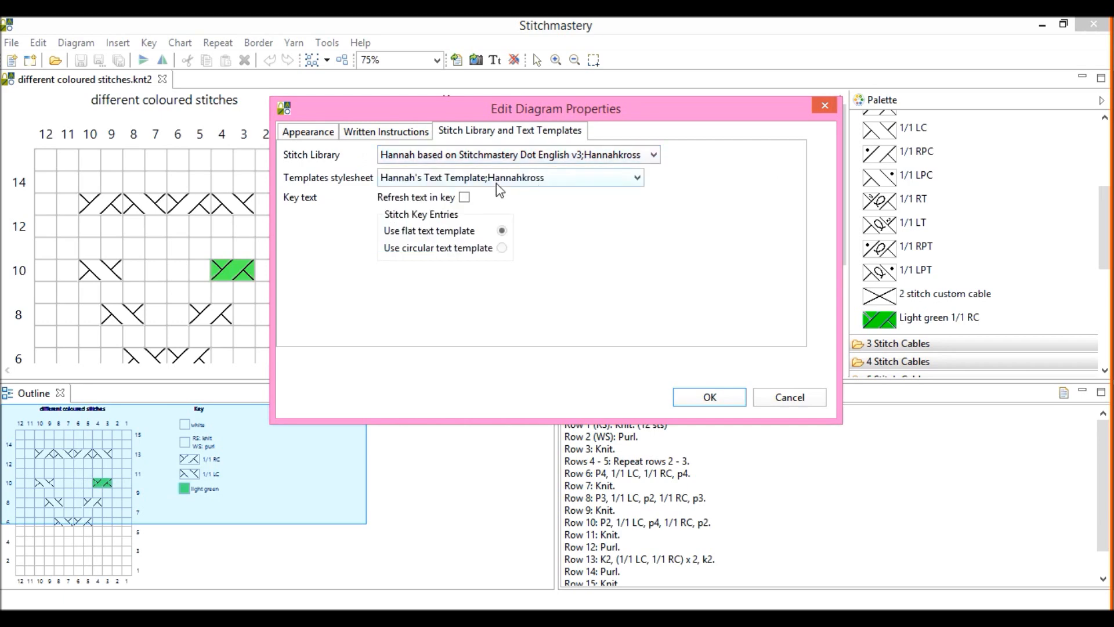
click(465, 198)
click(727, 400)
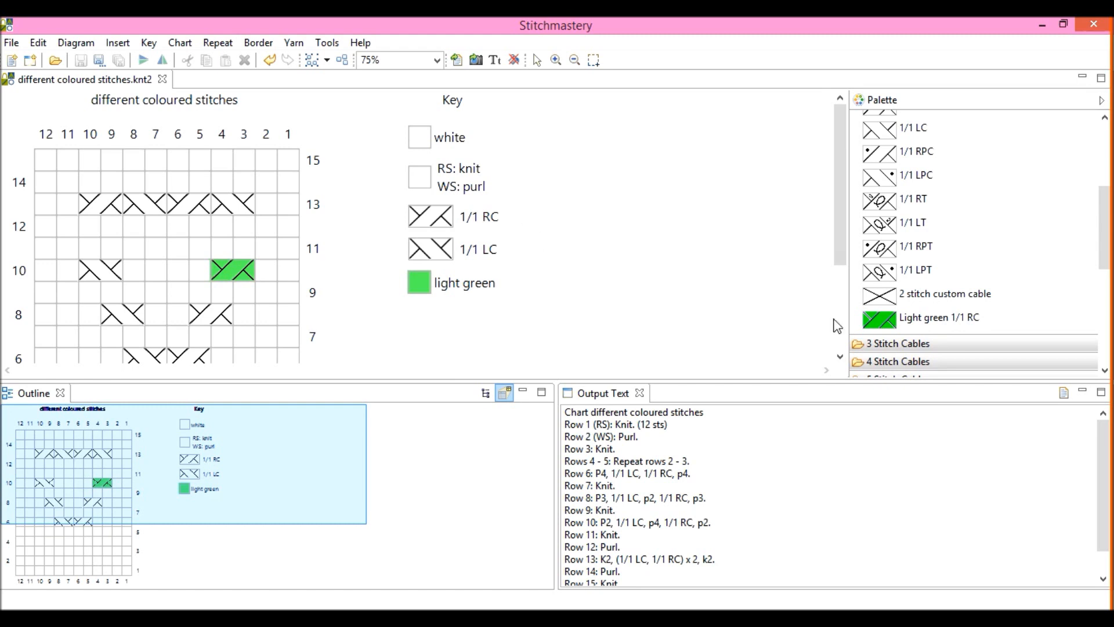
- Replace the cable at row 10, columns 4 and 3, with the Light green 1/1 RC stitch
click(882, 328)
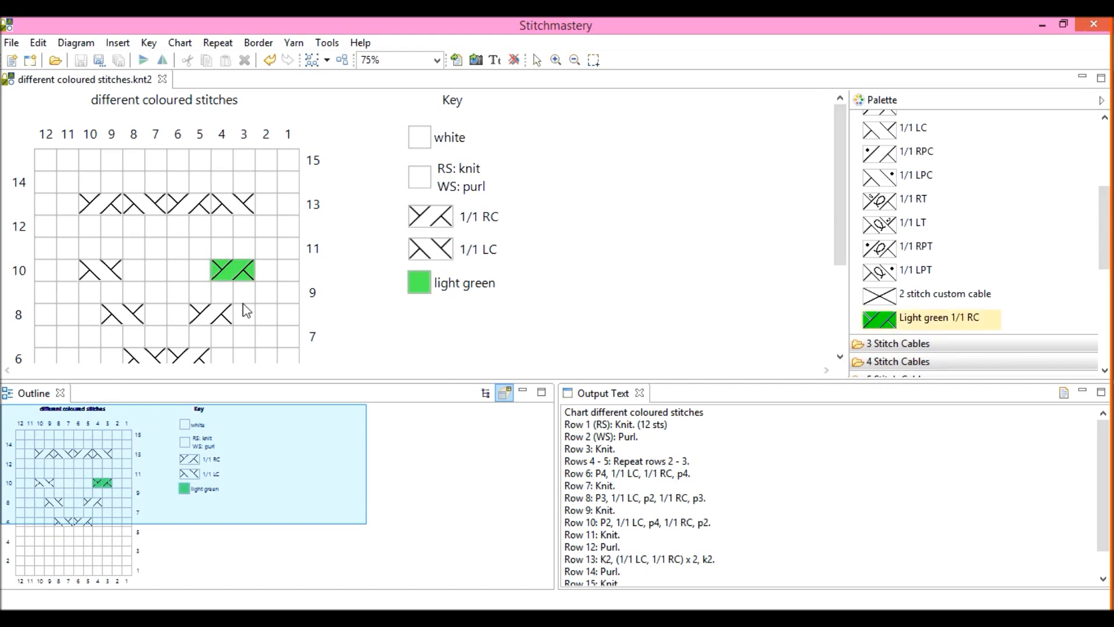
click(233, 280)
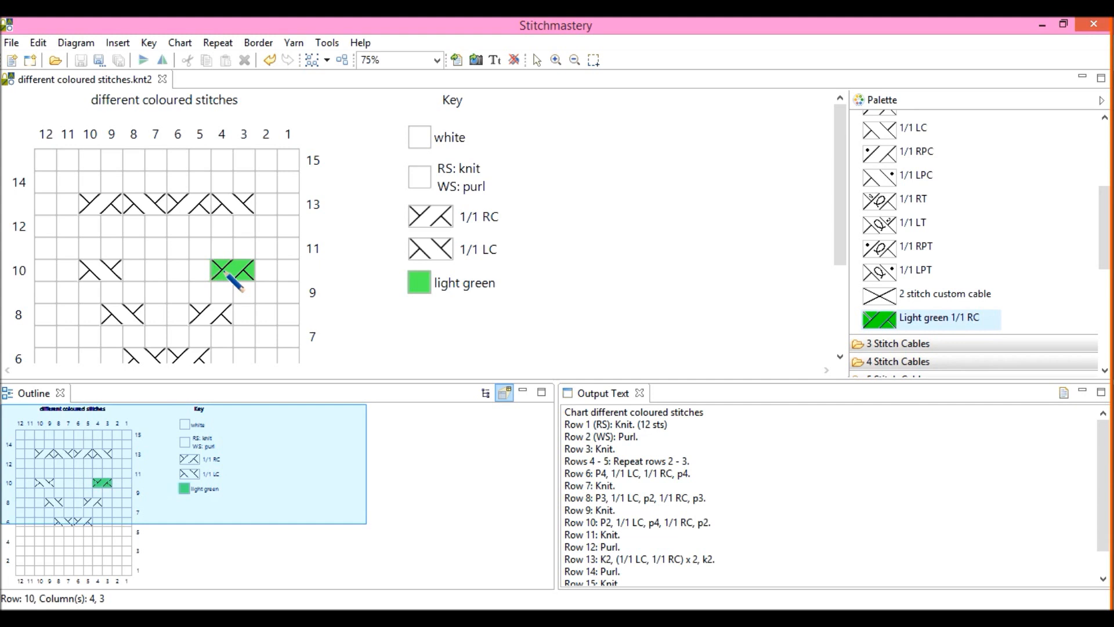
click(229, 278)
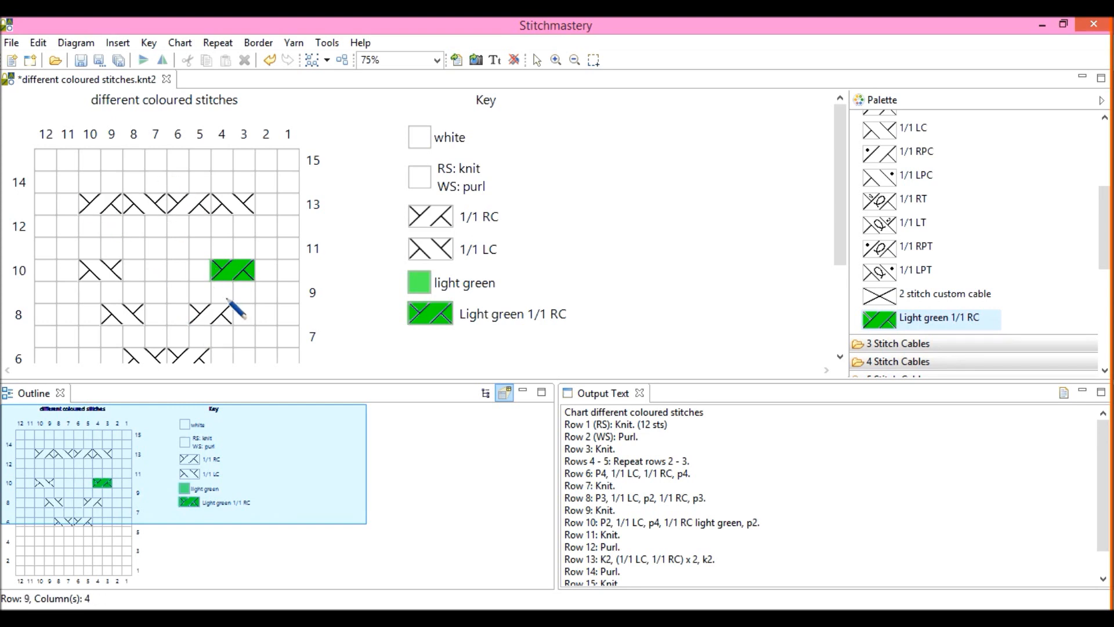
- Delete the plain 1/1 RC entry from the key, replacing its stitches throughout the chart with Light green 1/1 RC
click(440, 210)
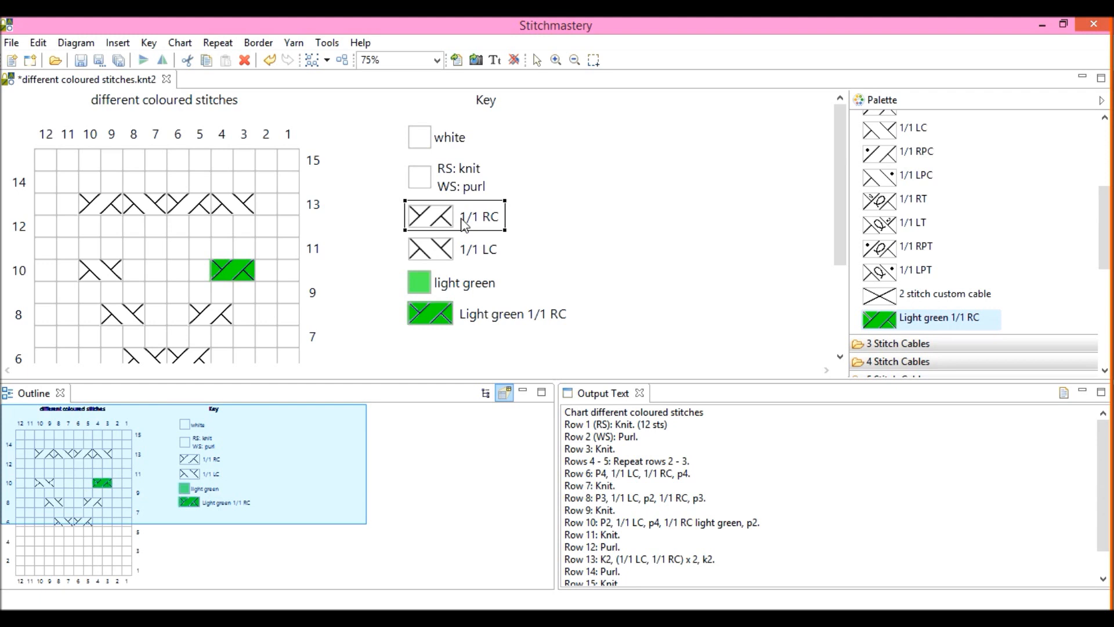
key(Delete)
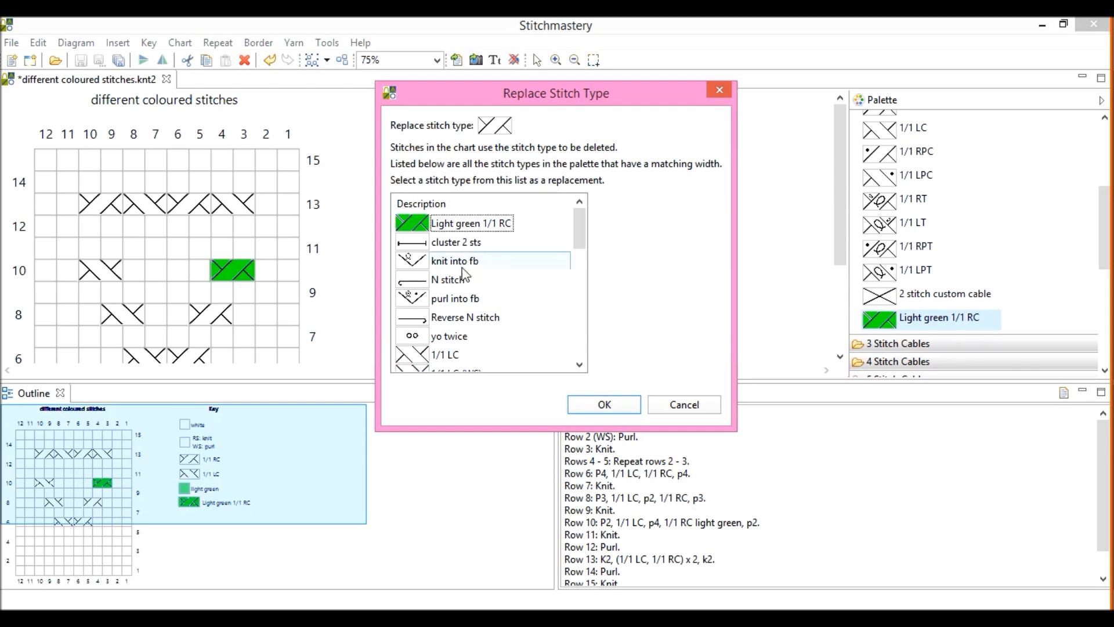
click(445, 230)
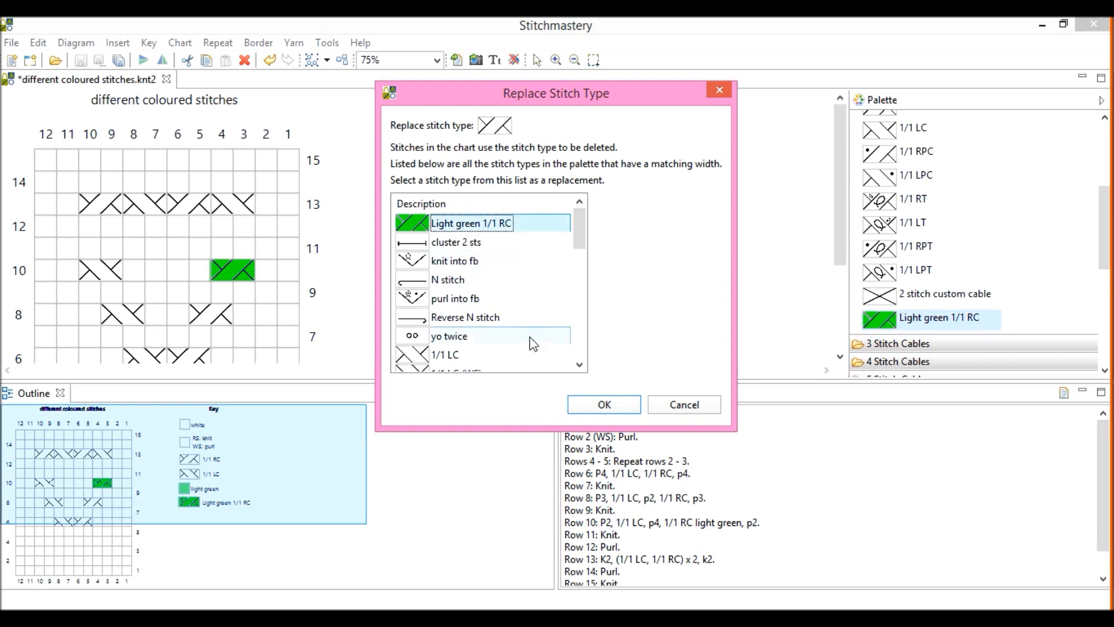
click(592, 405)
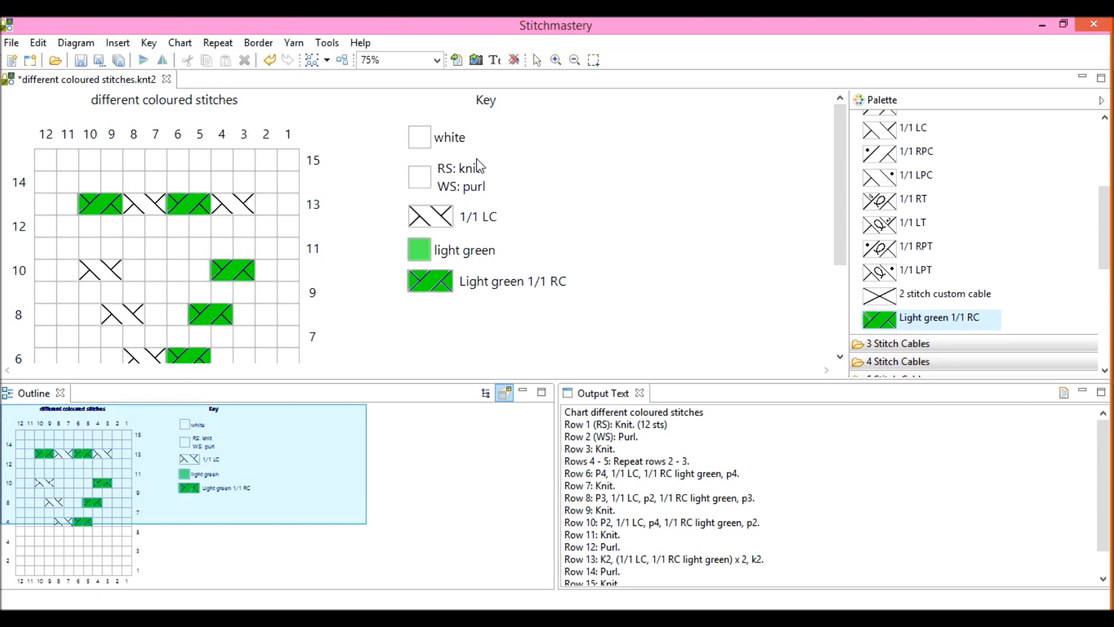
- Delete the light green and white yarn colour entries from the key
click(423, 256)
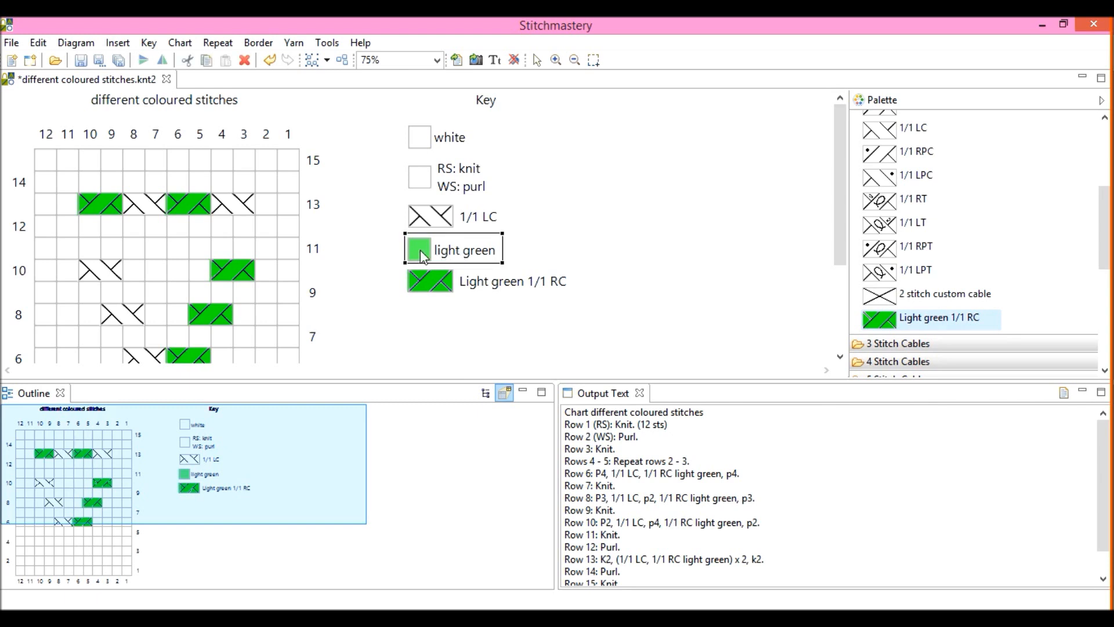
key(Delete)
click(422, 143)
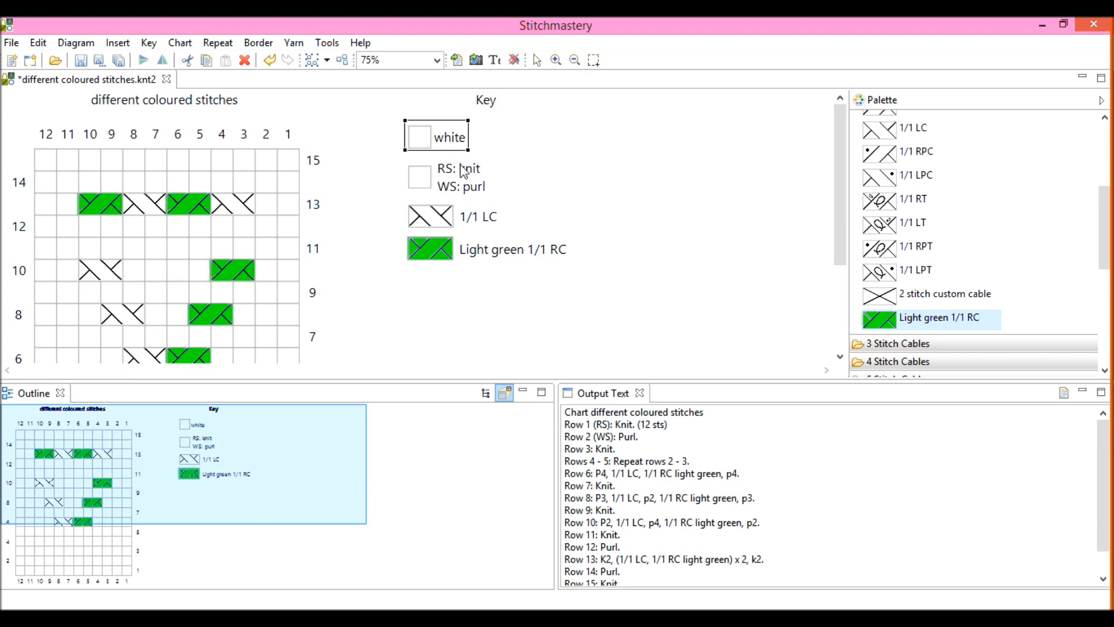
key(Delete)
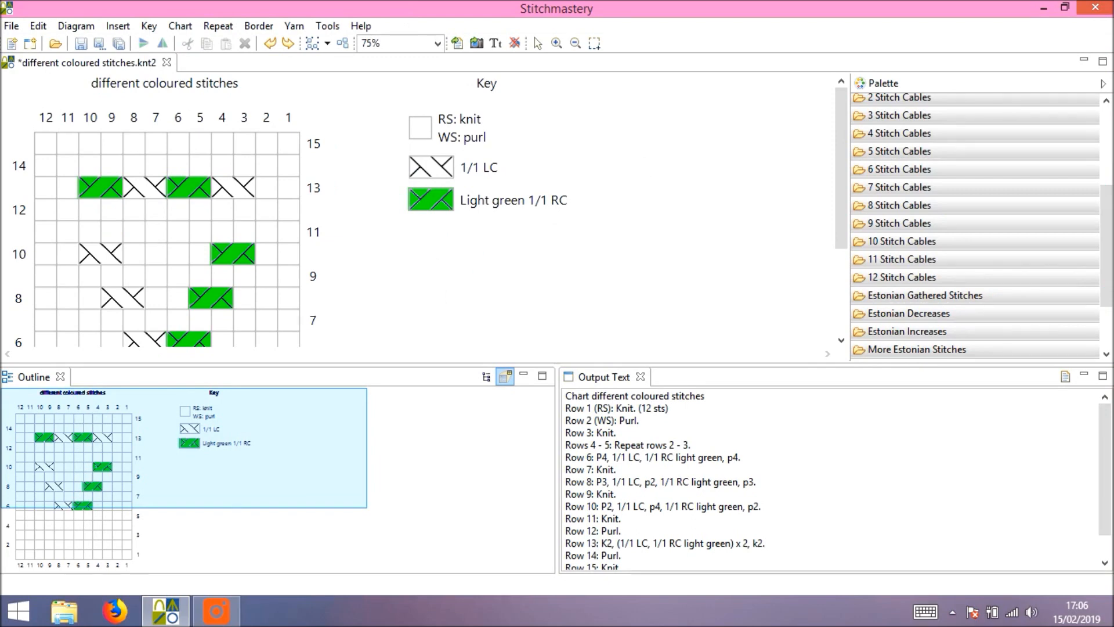
- Open the stitch library for customizing from the 1/1 LC stitch in 2 Stitch Cables, and filter the stitch names by 1/1
scroll(1106, 238, up, 5)
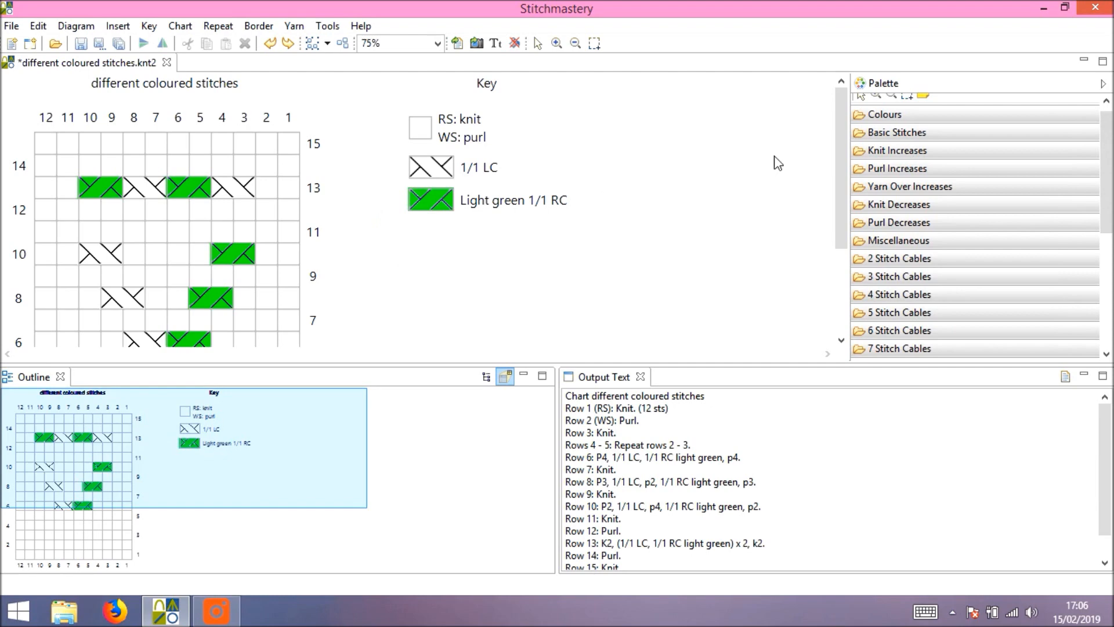
click(907, 260)
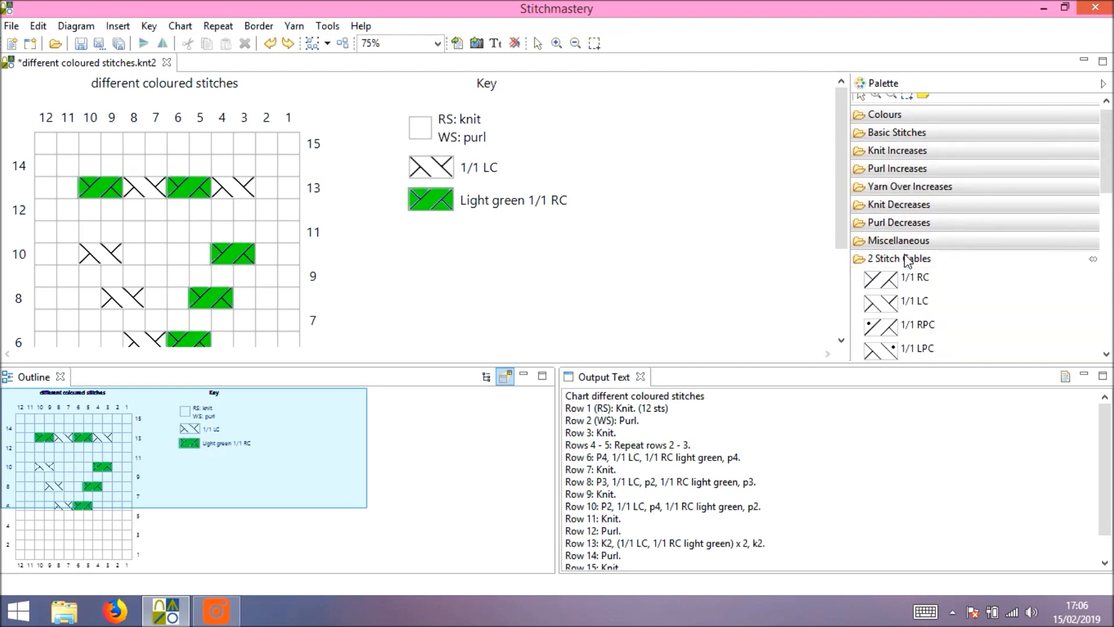
right_click(886, 308)
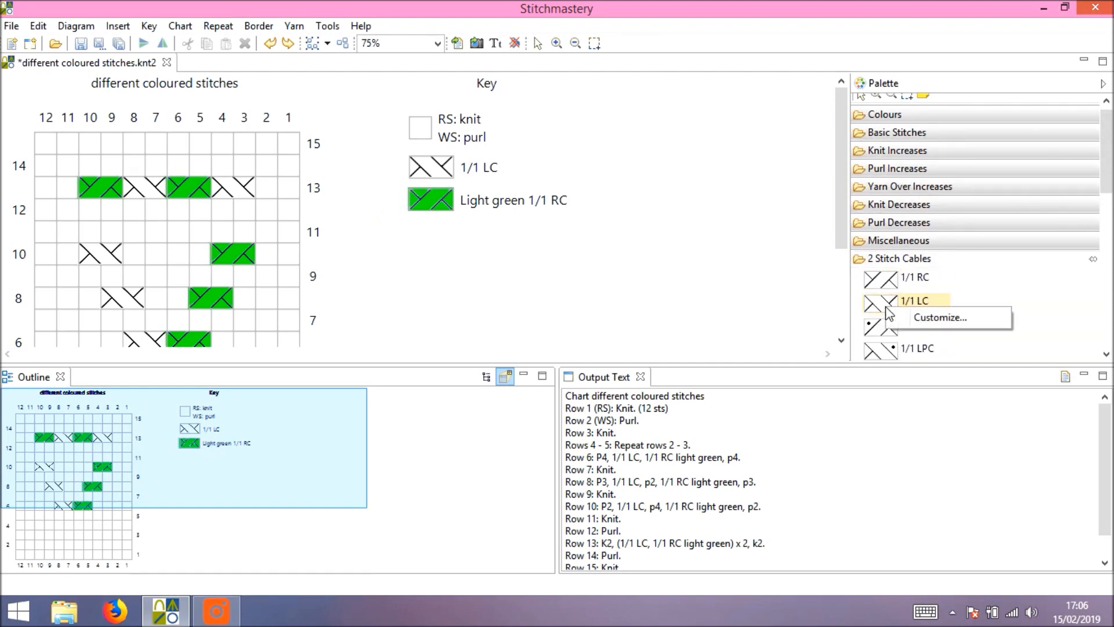
click(936, 324)
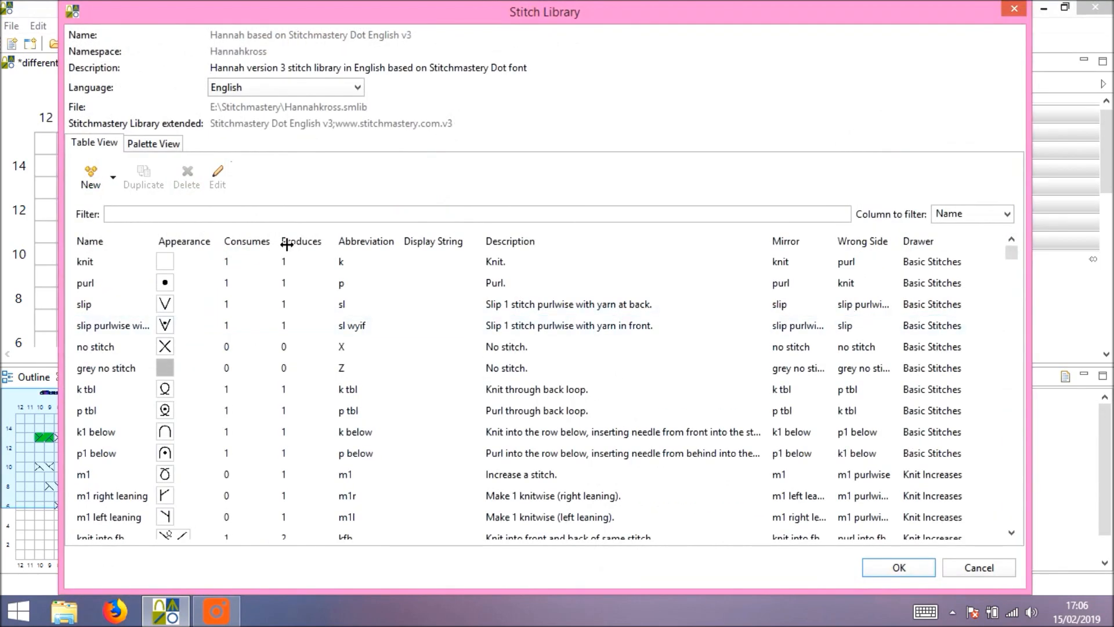
click(232, 214)
text(1/1)
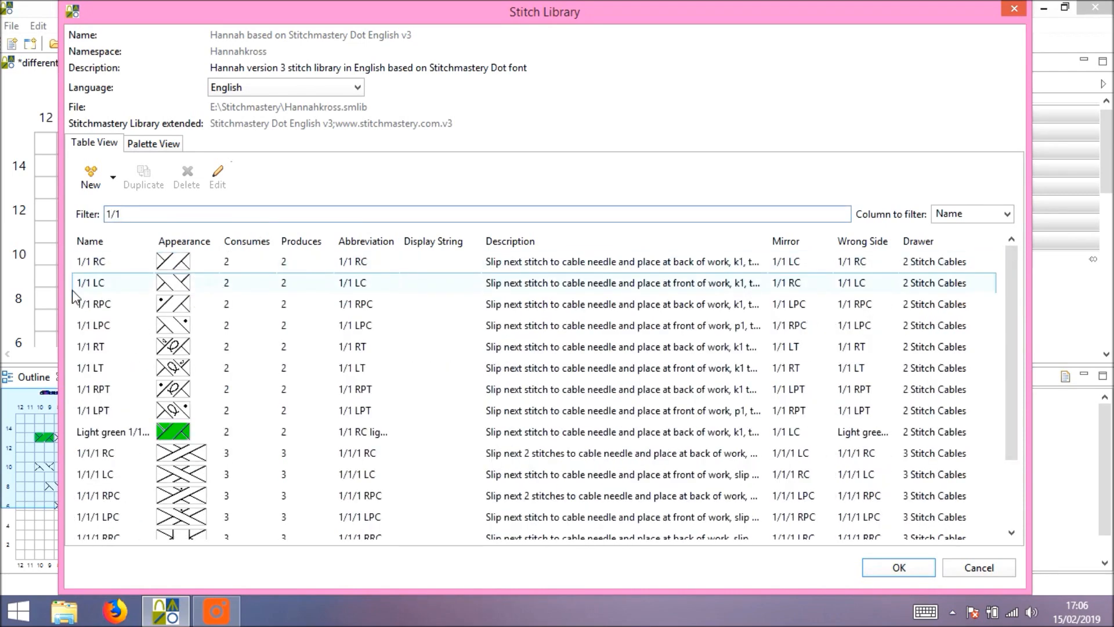
- Edit the 1/1 LC stitch, changing both its name and abbreviation to 1/1 LCpink
click(173, 285)
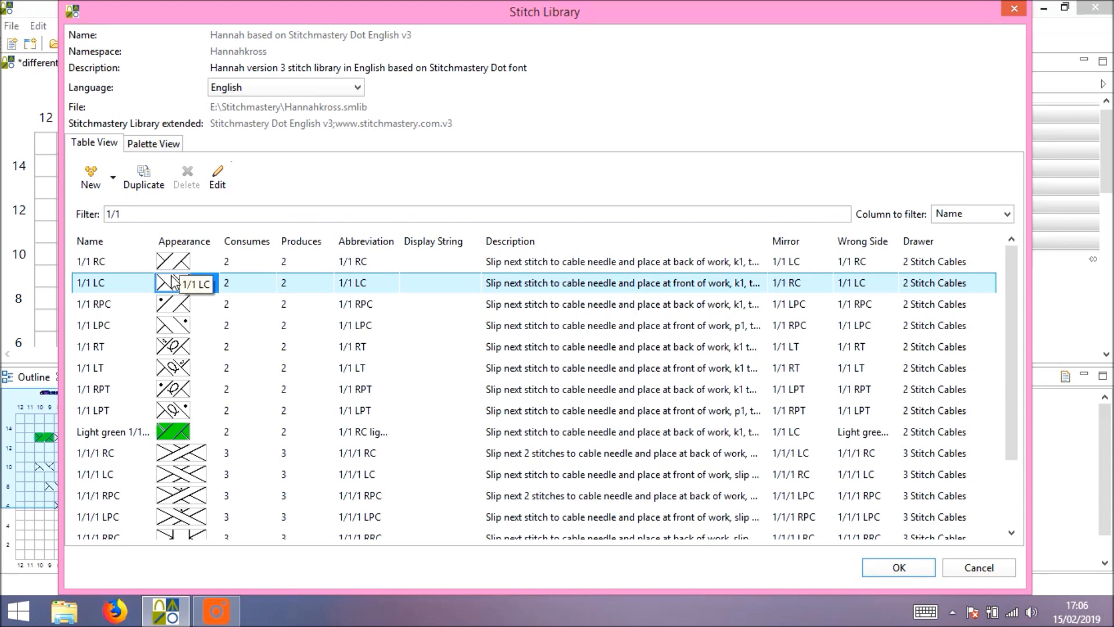
click(223, 176)
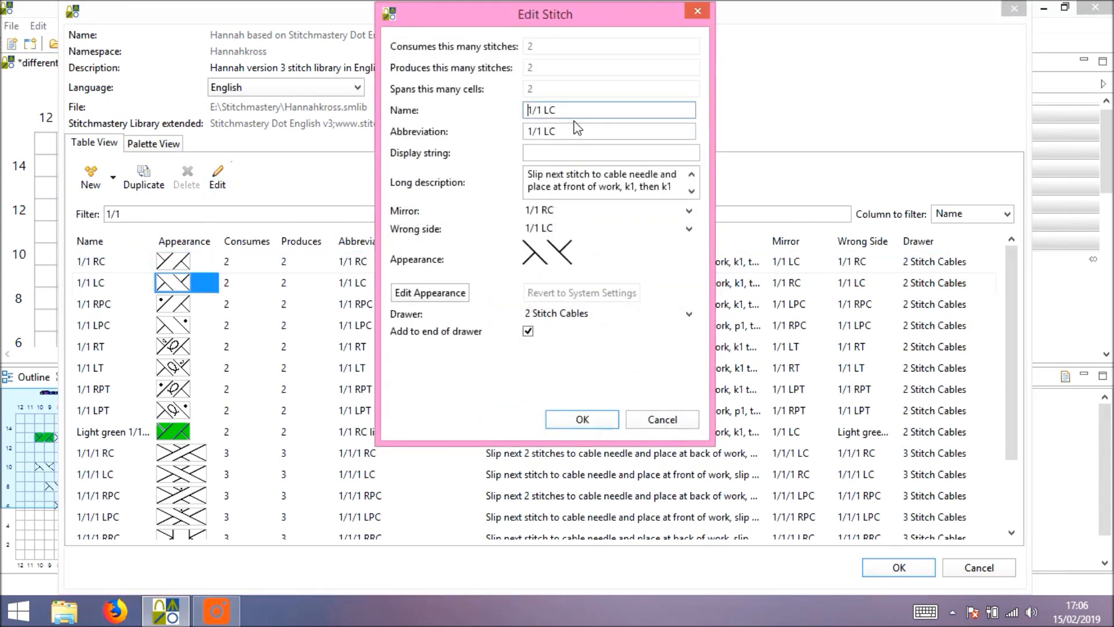
click(556, 131)
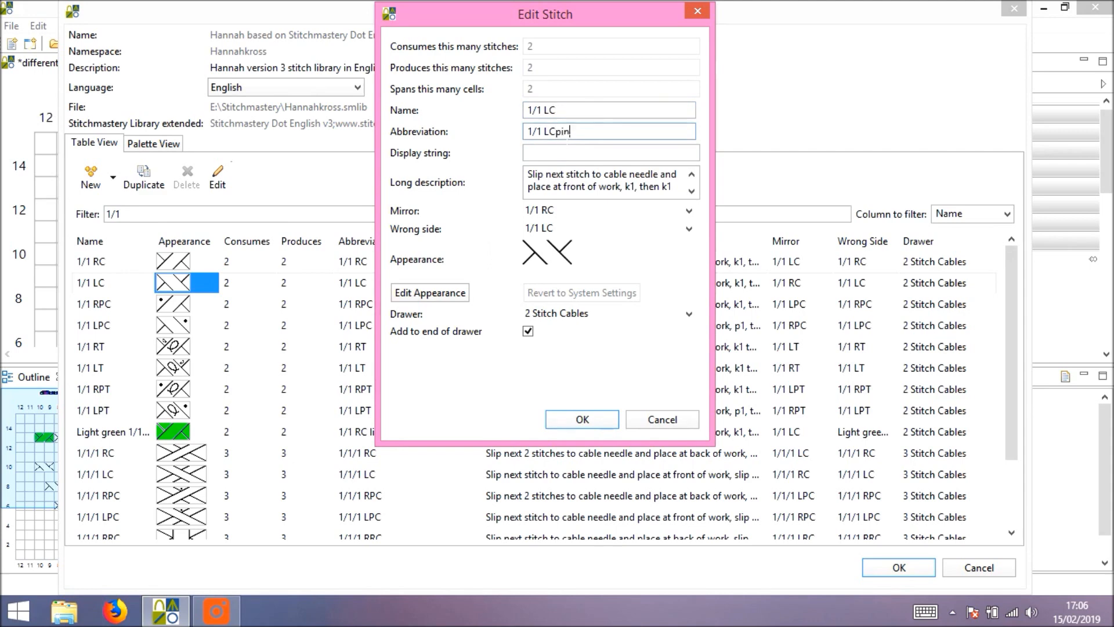
click(555, 109)
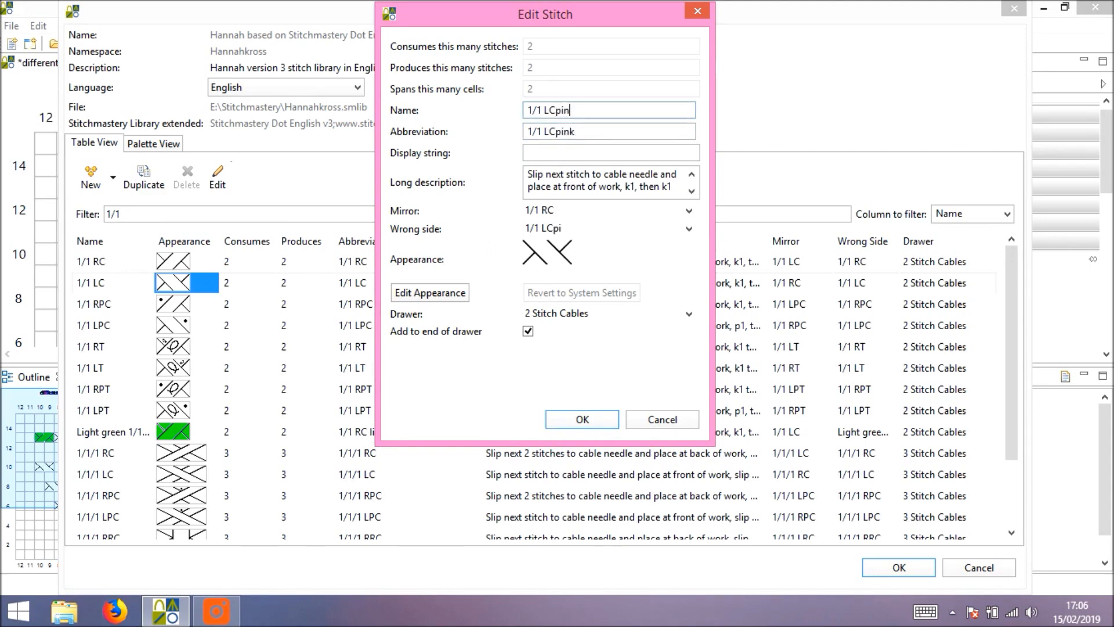
- Give the 1/1 LCpink stitch its own bright pink background colour instead of taking the colour from the yarn
click(443, 295)
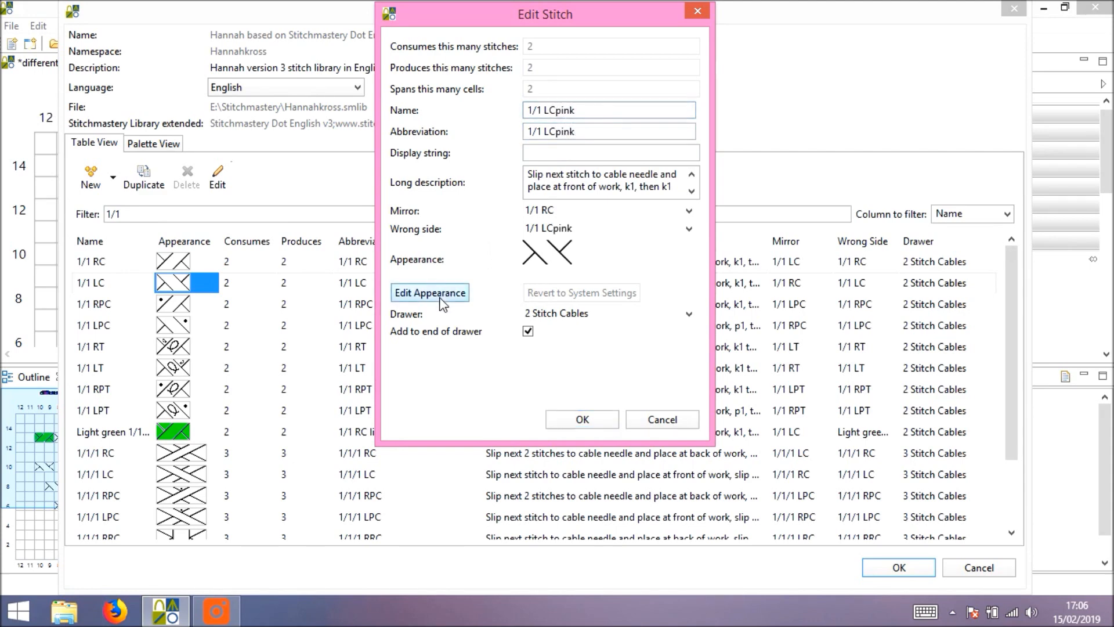
click(232, 51)
click(398, 56)
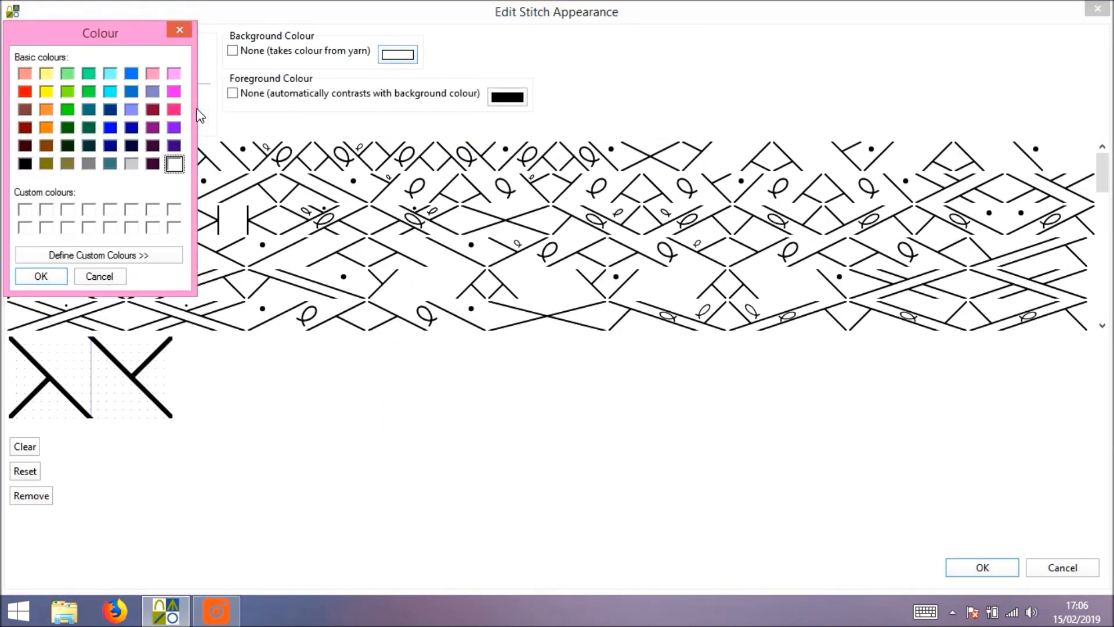
click(174, 110)
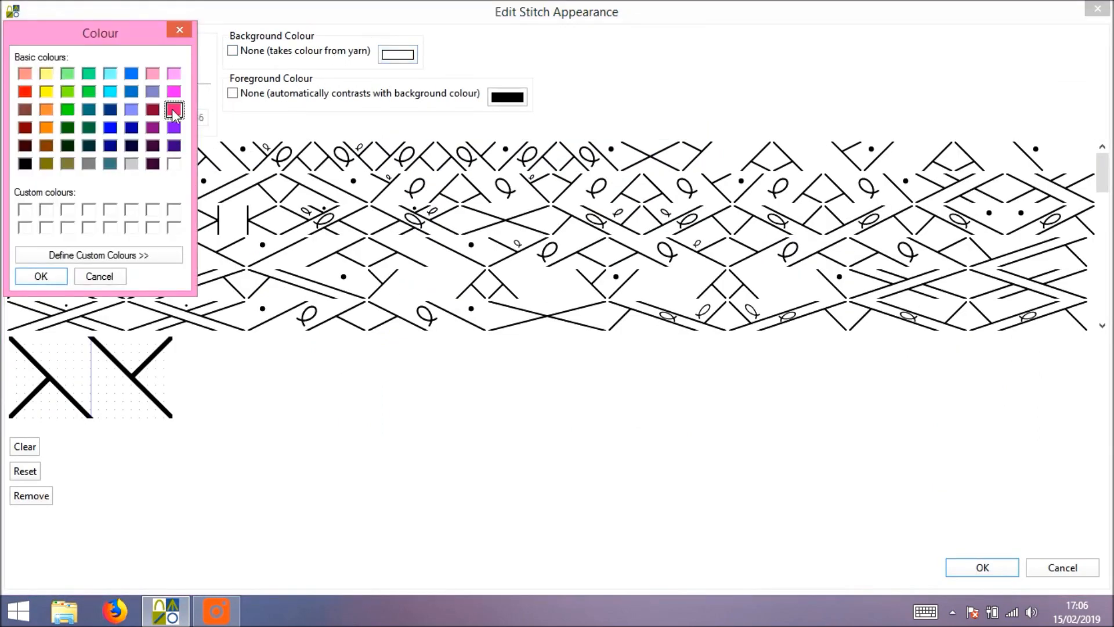
click(61, 276)
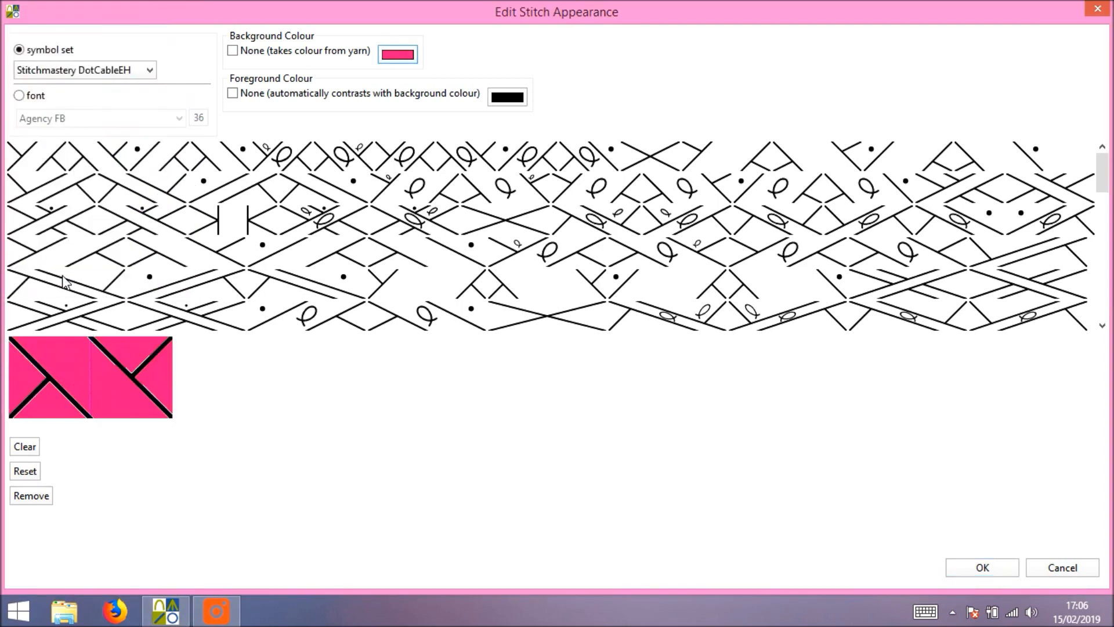
- Set the stitch's foreground colour to contrast automatically with its background, and save the edited stitch
click(240, 97)
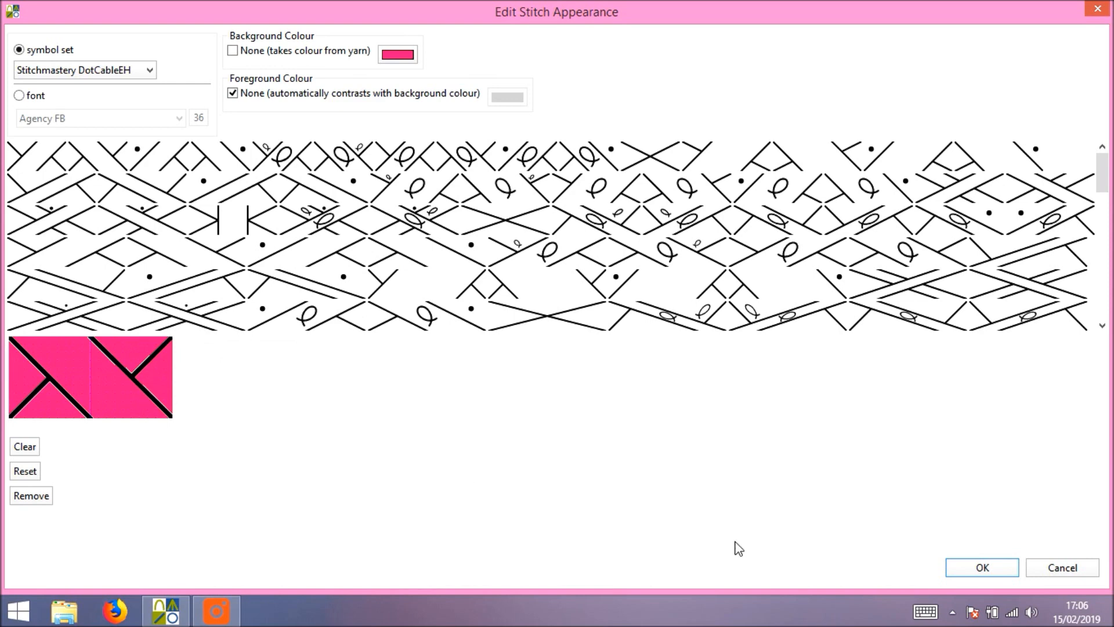
click(977, 568)
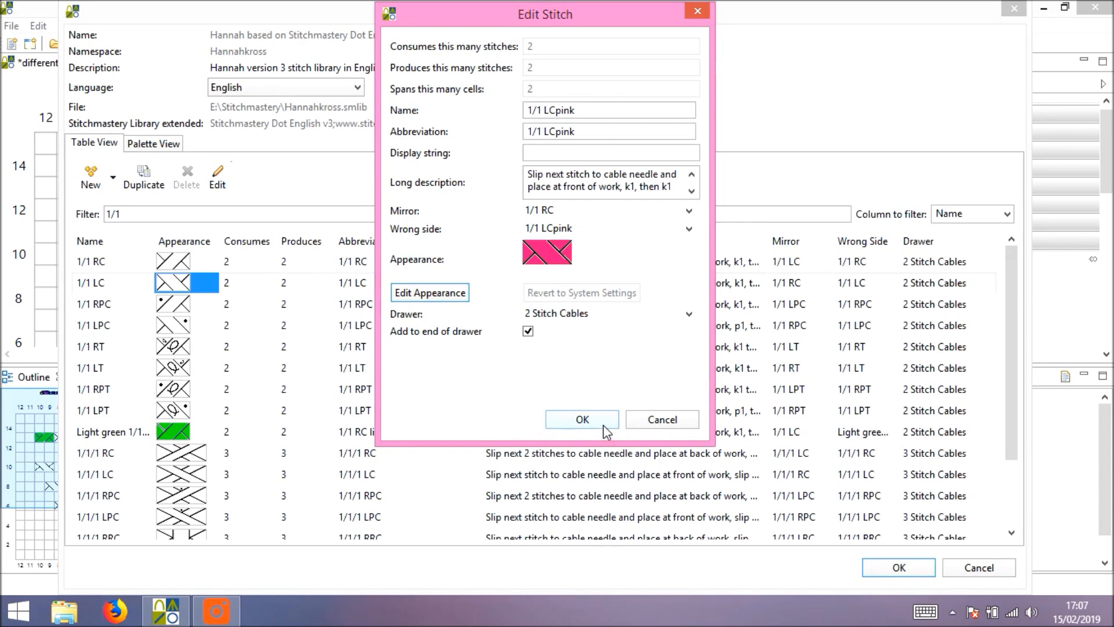
click(582, 419)
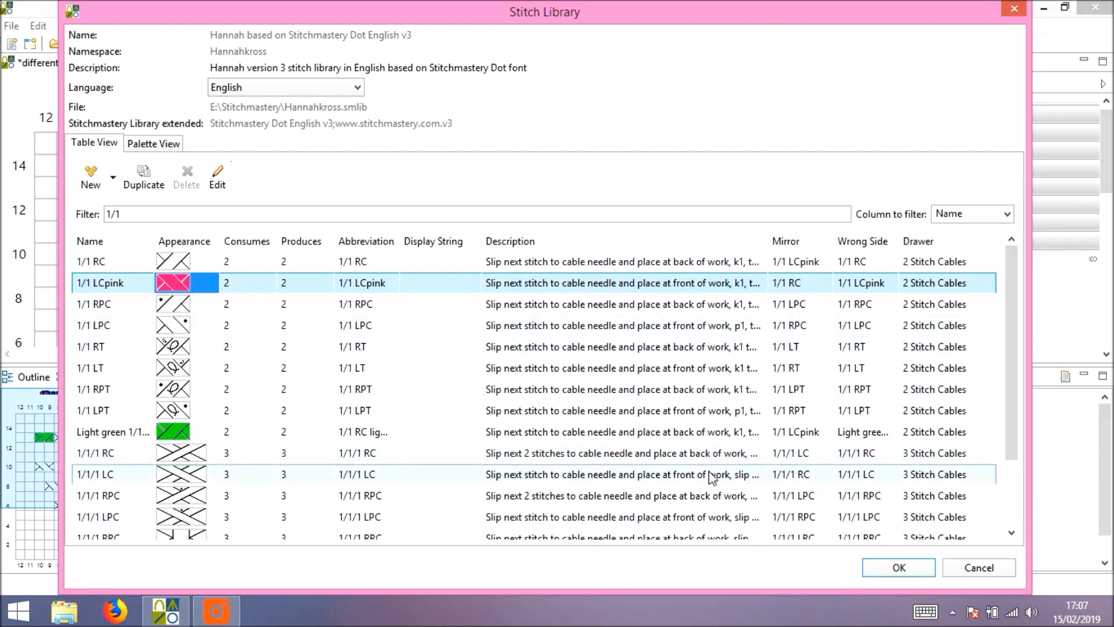
- Save the stitch library and update the chart and key to the drawing tool's version of the 1/1 LCpink stitch from 2 Stitch Cables
click(898, 569)
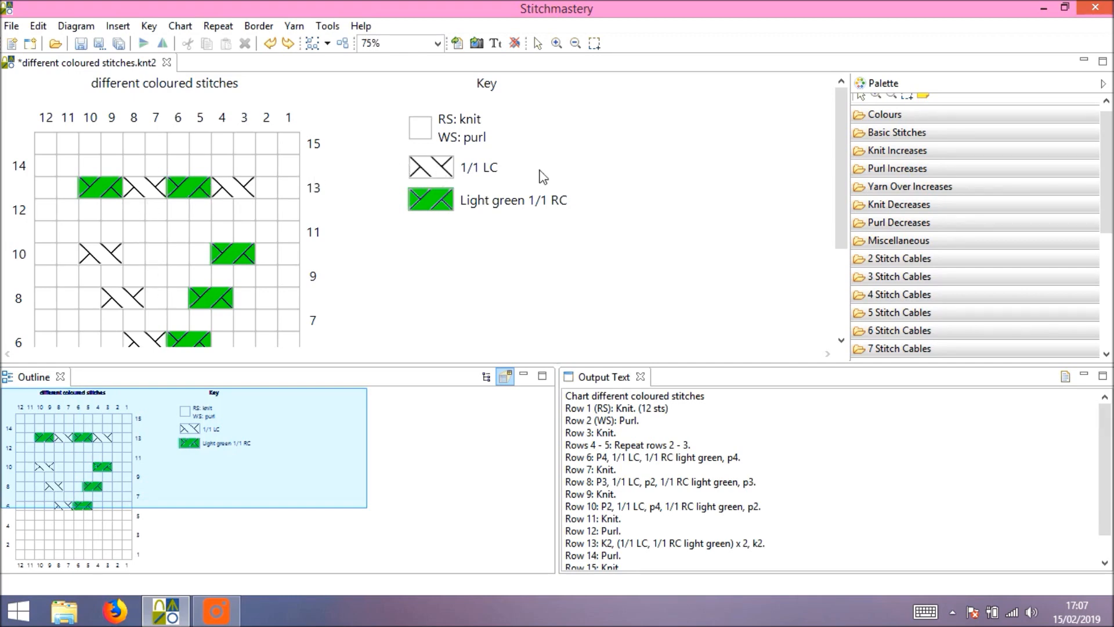
click(924, 261)
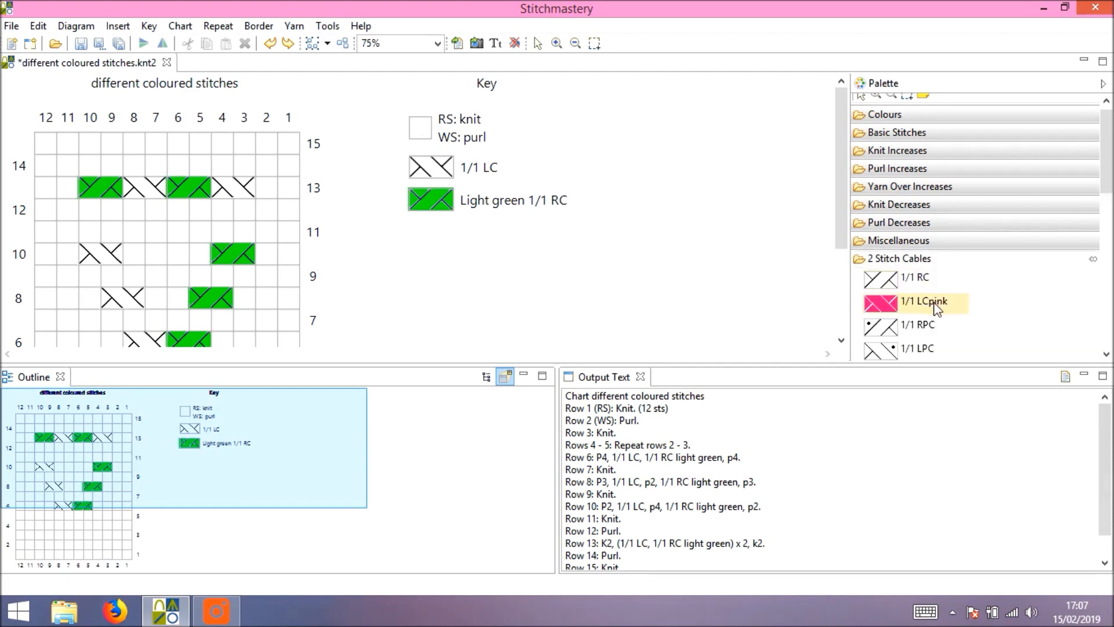
click(874, 305)
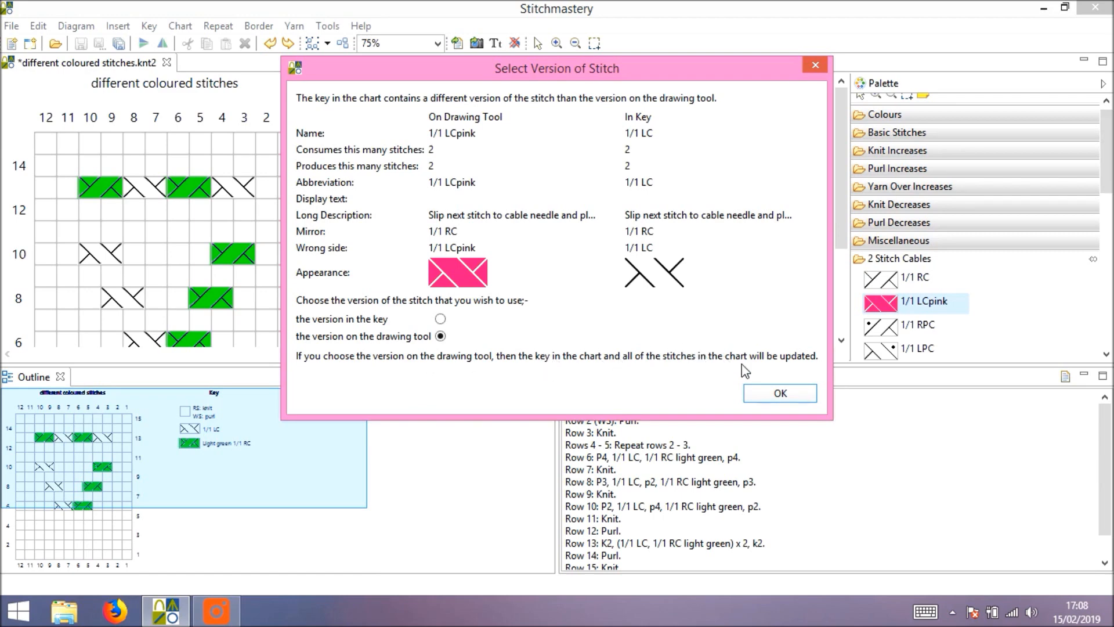
click(780, 395)
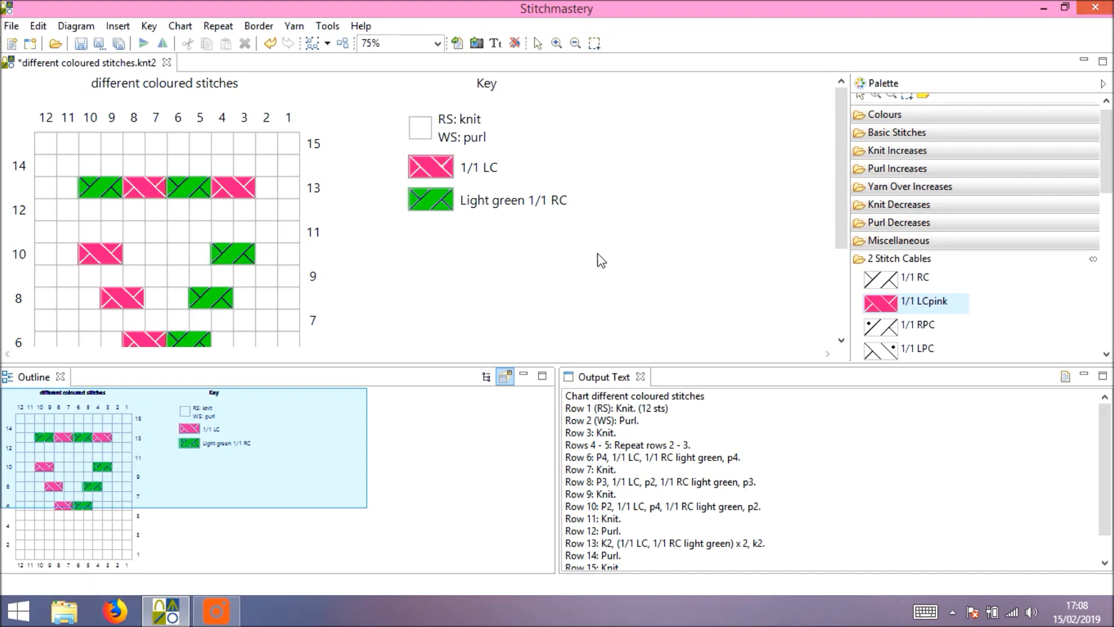
- Customize the stitch library again, filter the names by 1/1, revert the 1/1 LCpink stitch to its system settings and save the library
right_click(894, 300)
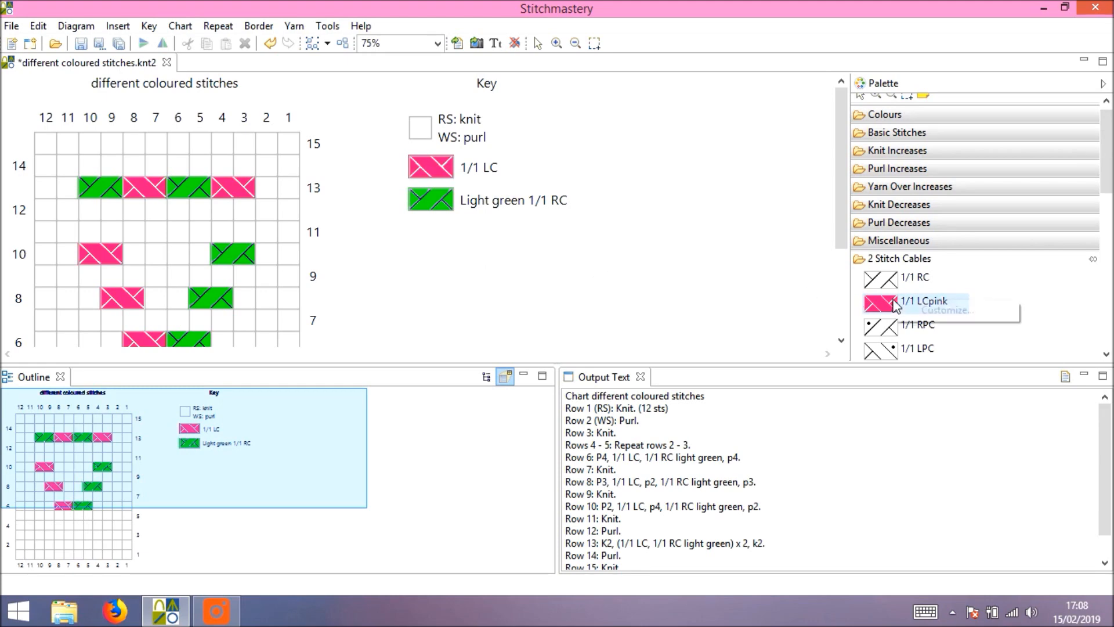
click(949, 311)
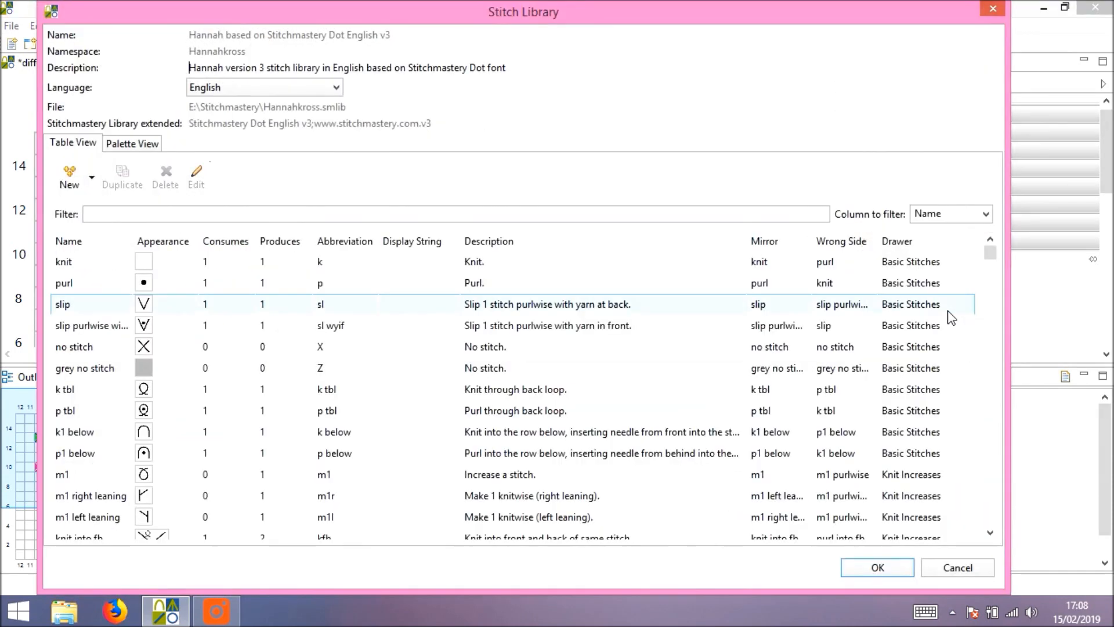
click(86, 214)
text(1/1)
click(162, 282)
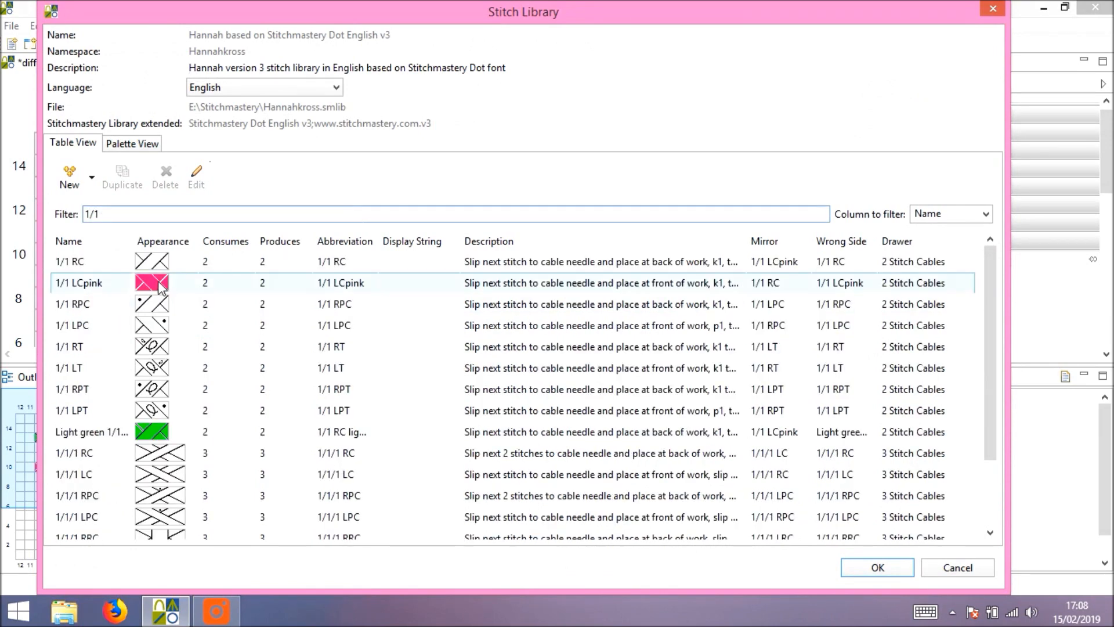
click(197, 176)
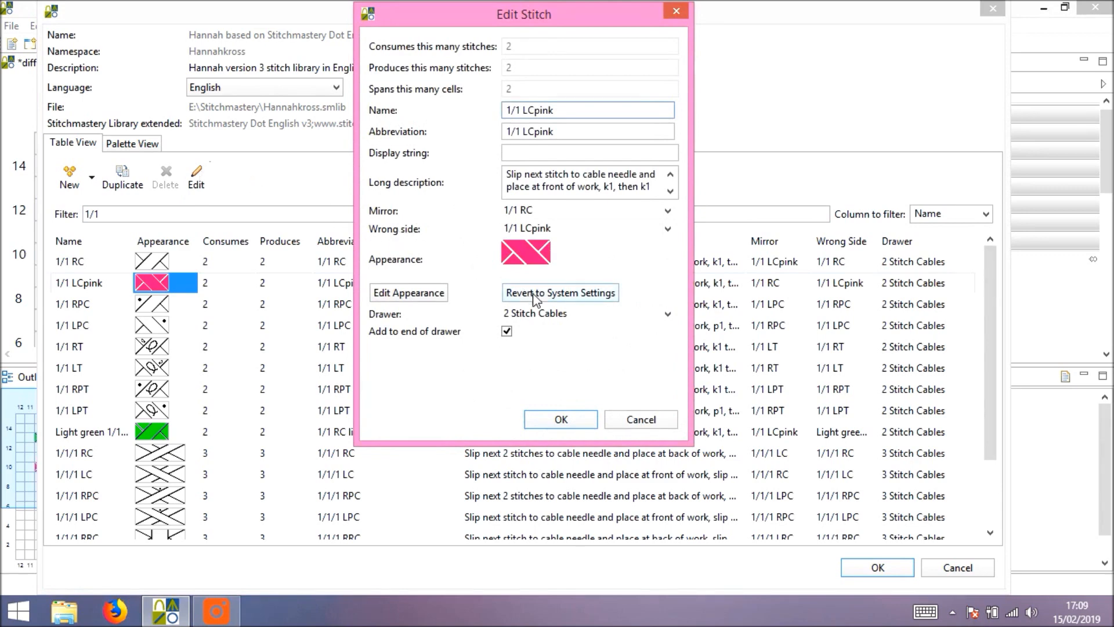
click(596, 304)
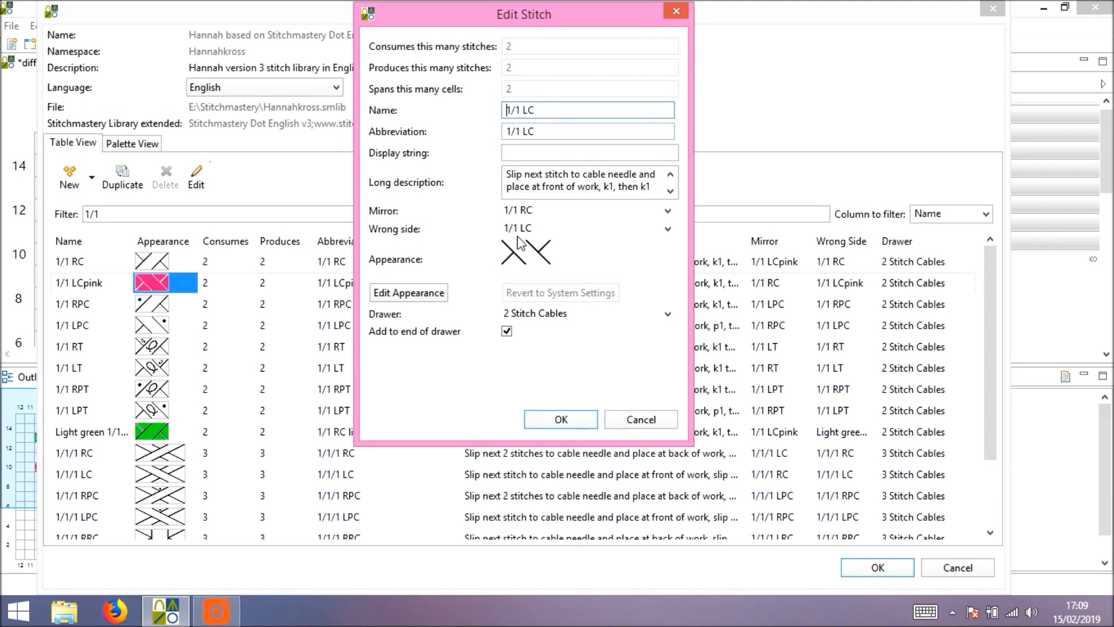
click(573, 423)
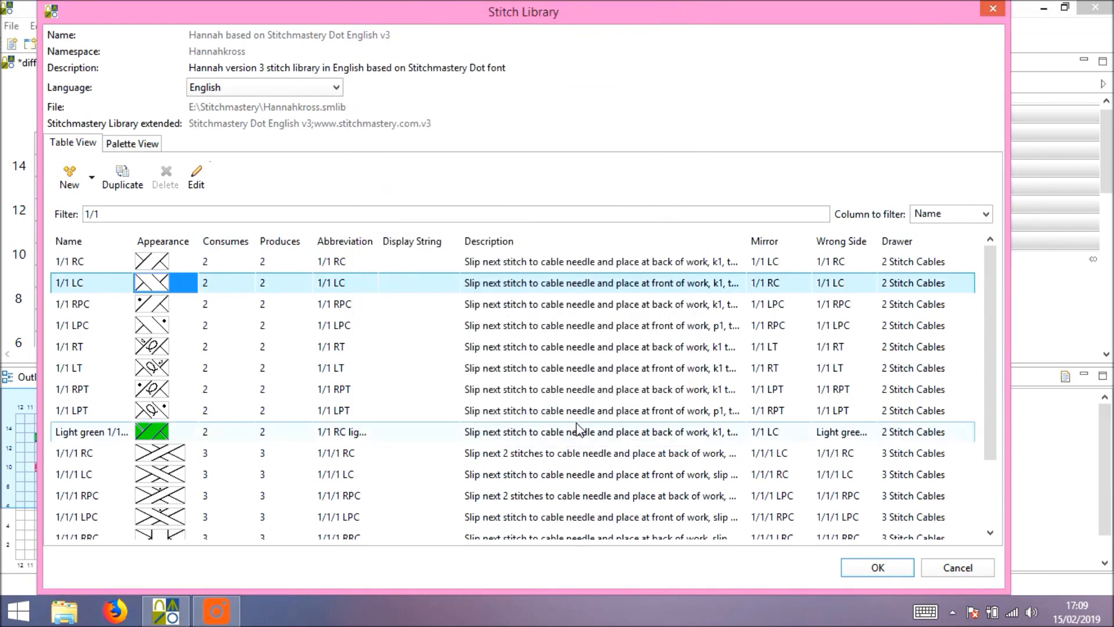
click(883, 571)
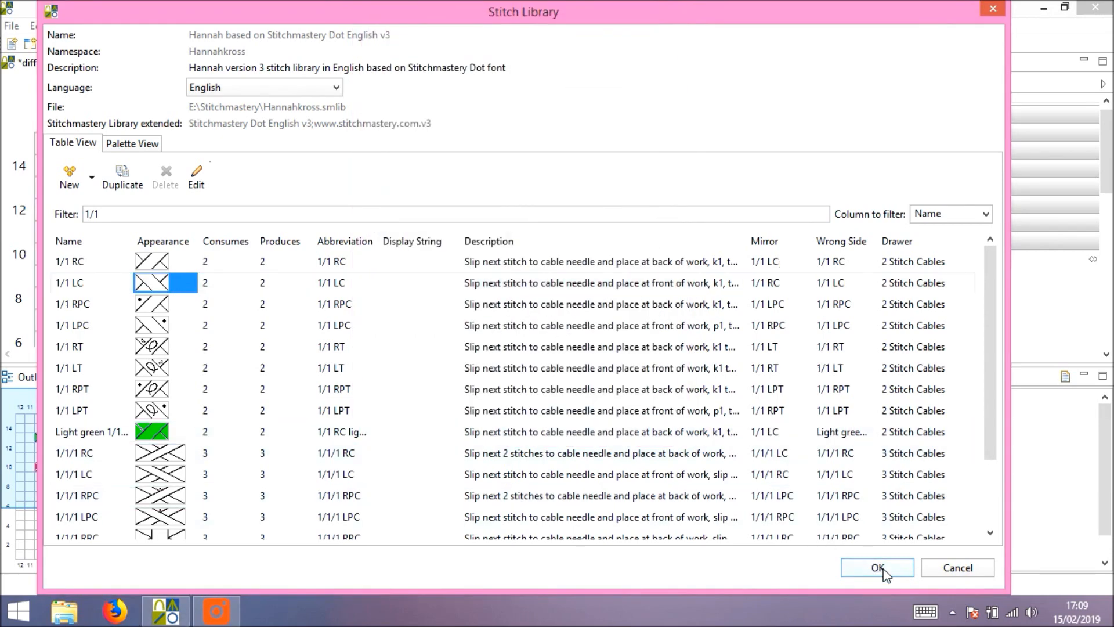
click(884, 572)
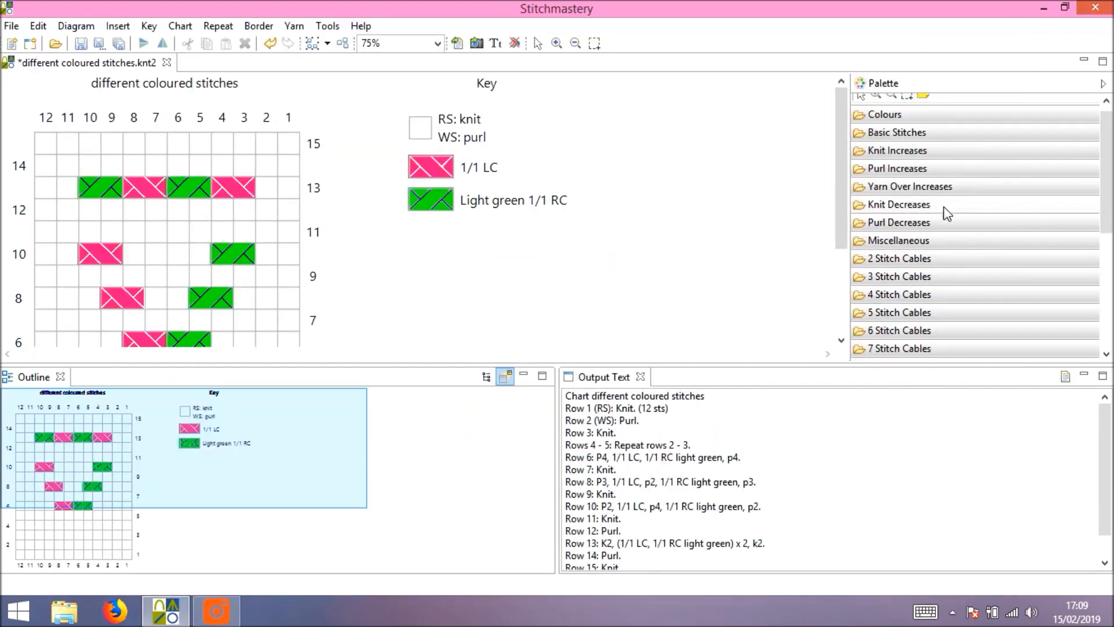
- Update the chart and key to the drawing tool's version of the 1/1 LC stitch from 2 Stitch Cables
click(901, 261)
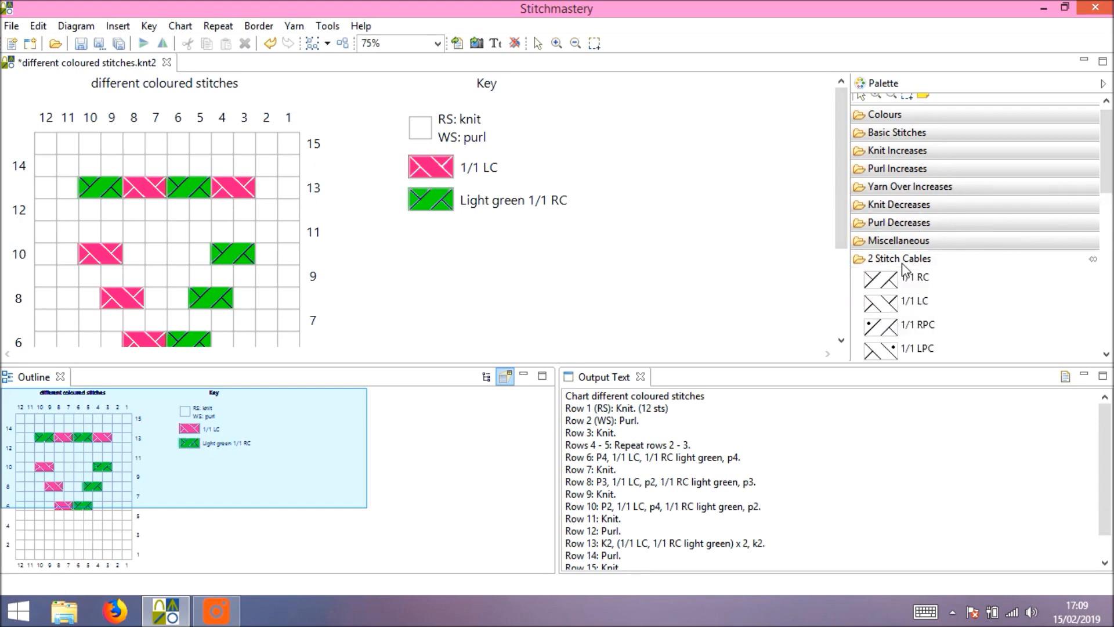
click(890, 303)
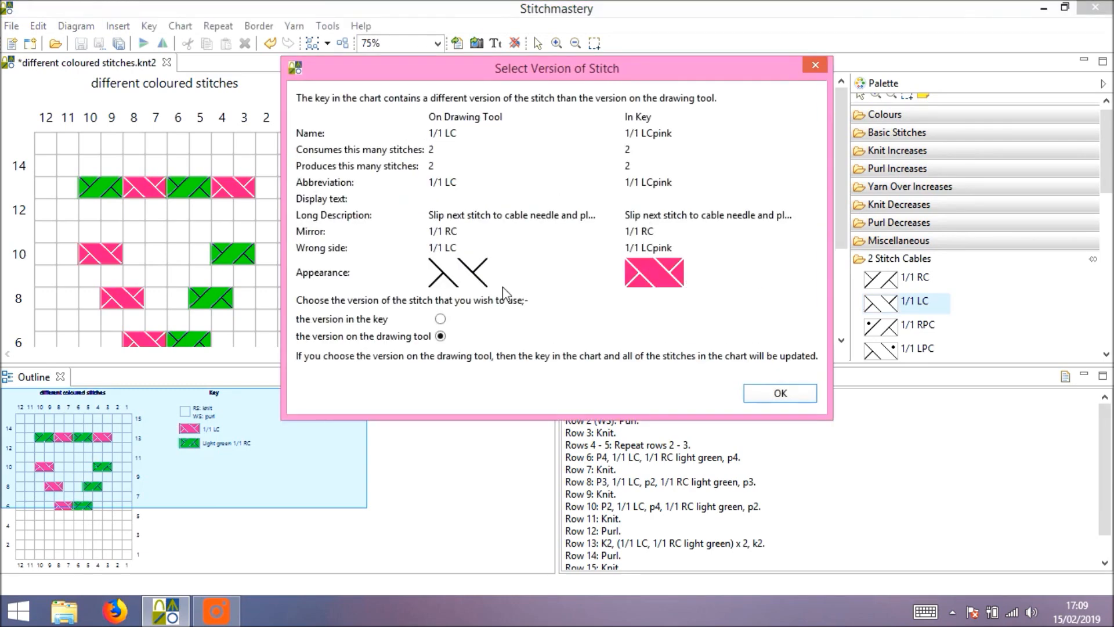
click(760, 394)
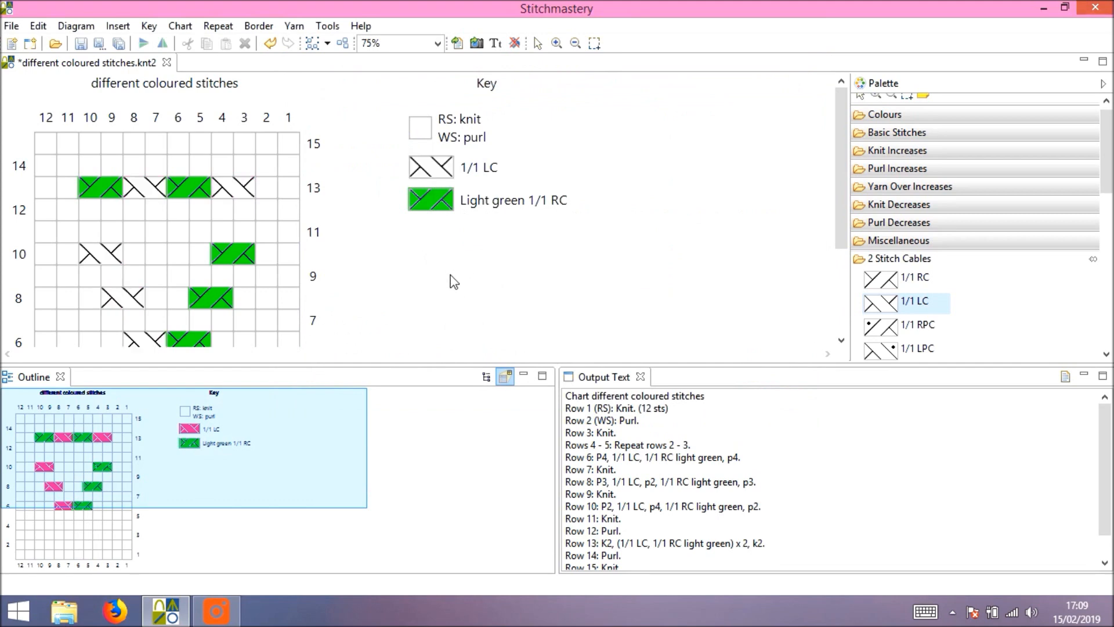